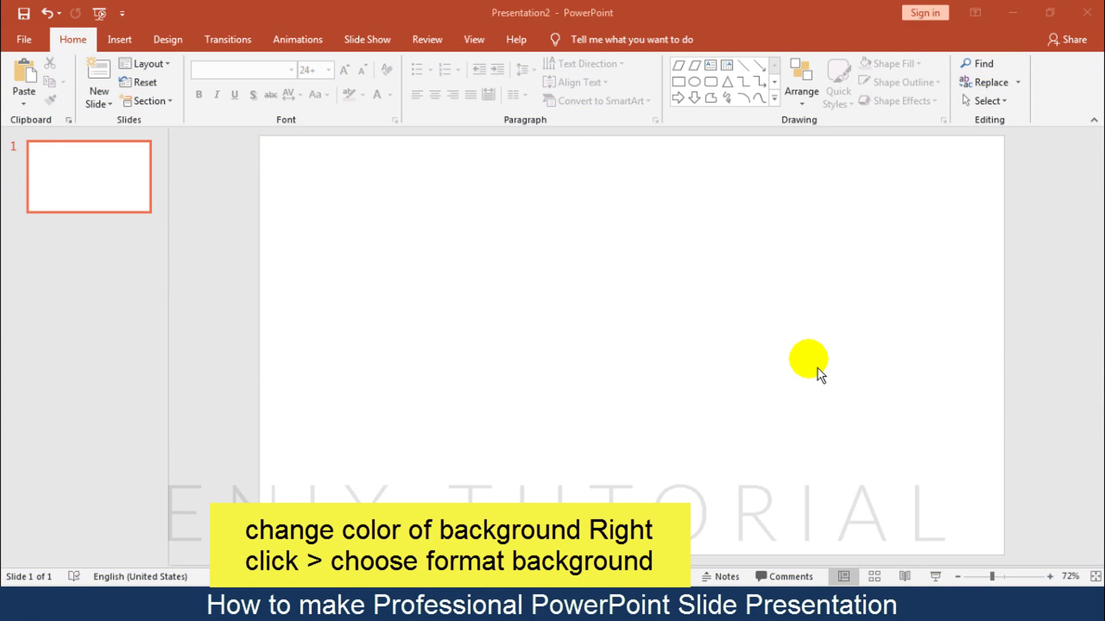
Give the slide a solid light blue-grey background fill through Format Background
right_click(794, 244)
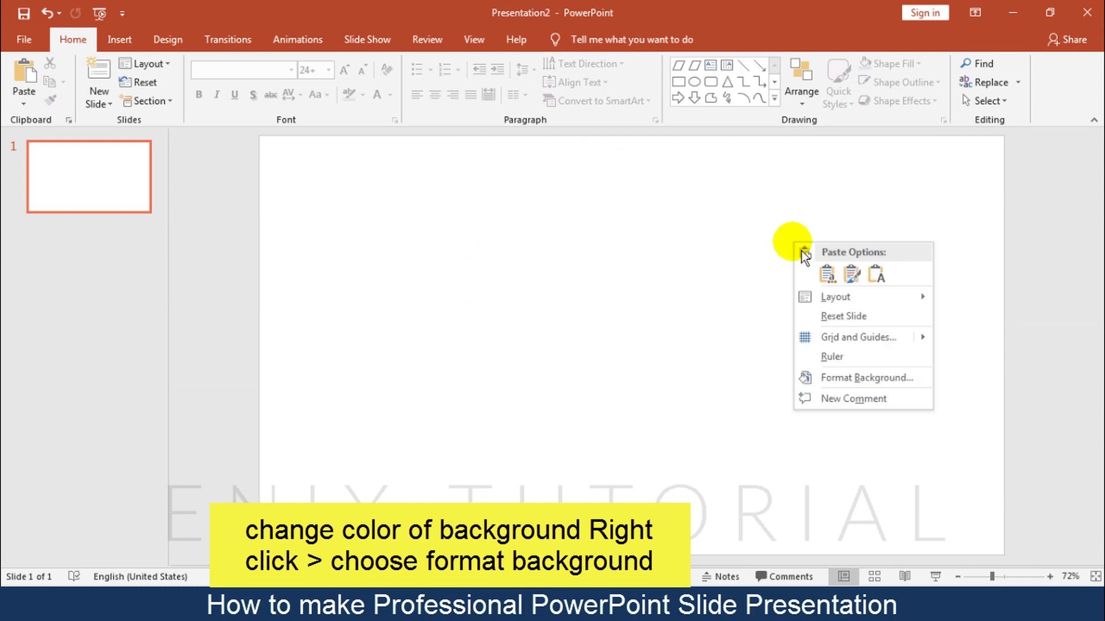
click(841, 378)
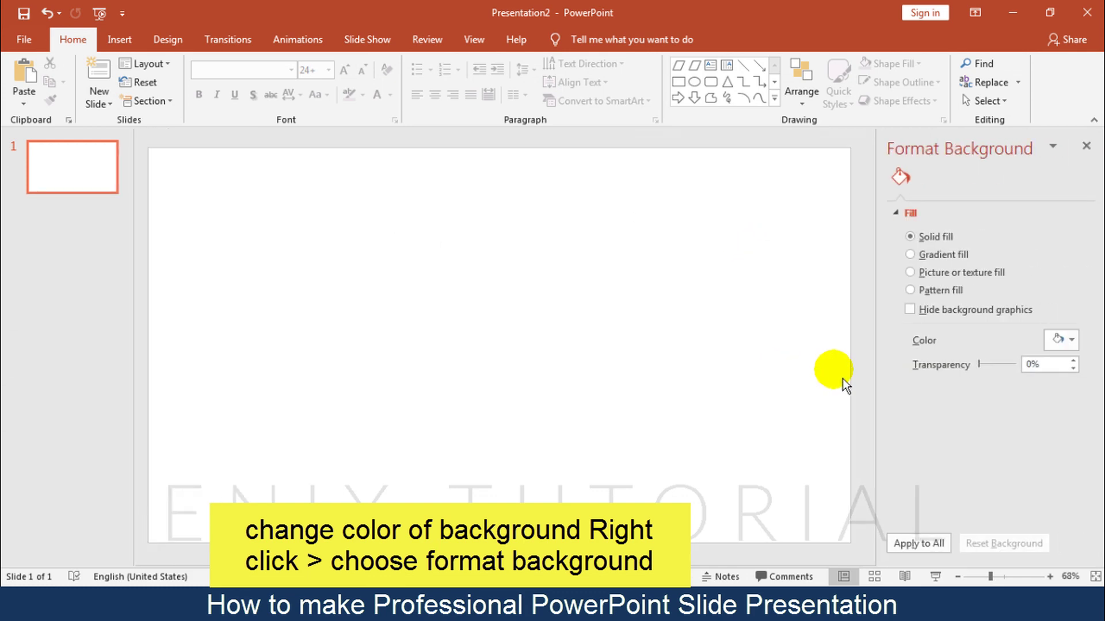
click(1070, 340)
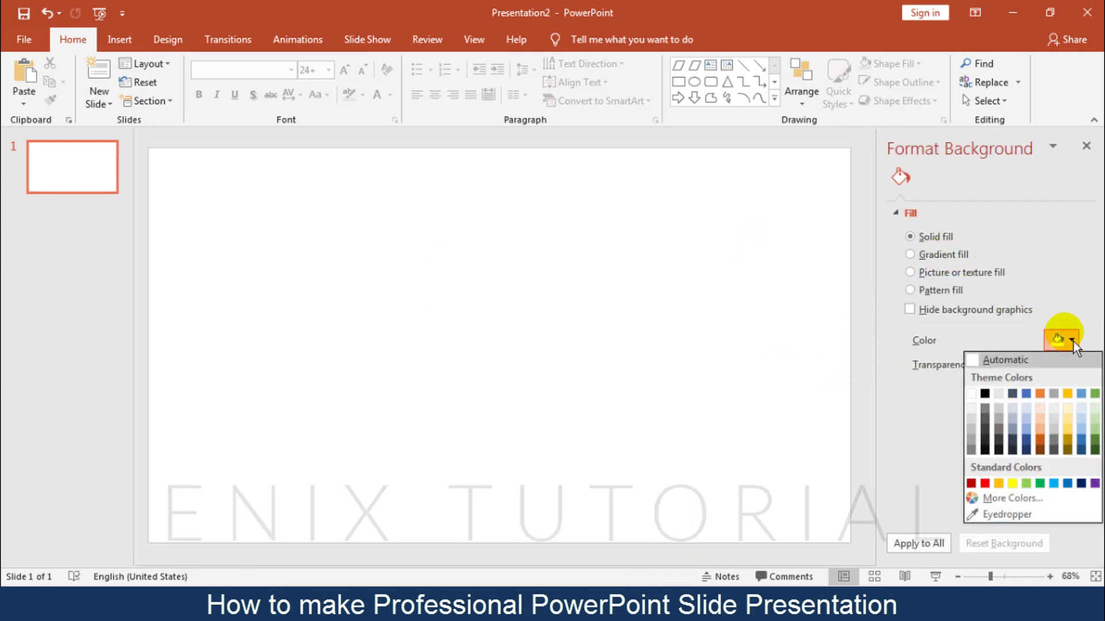
click(1034, 414)
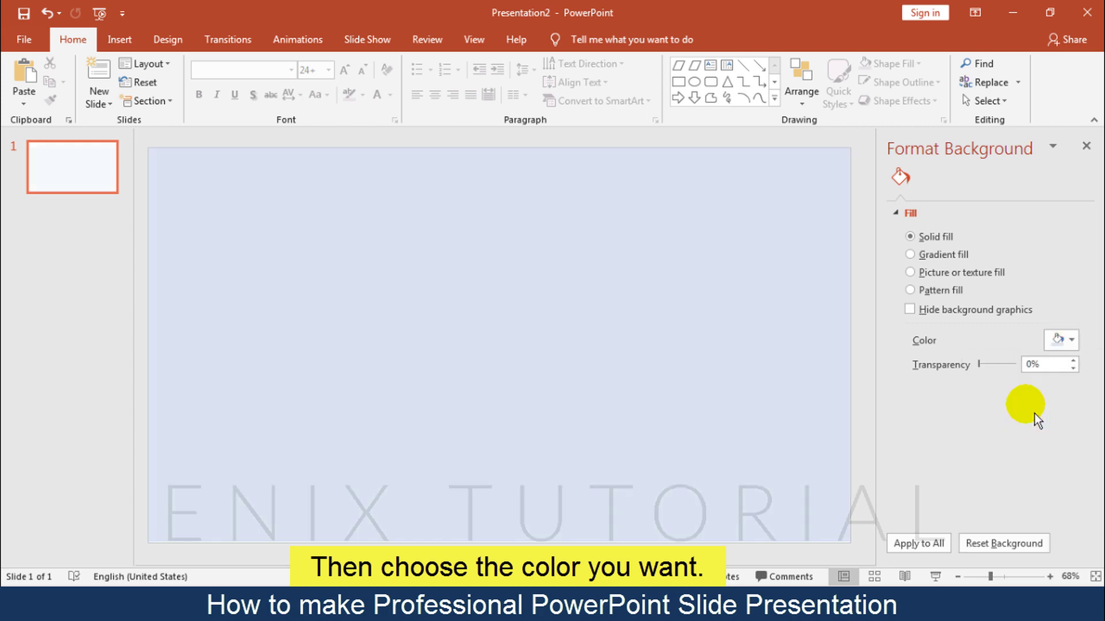
click(1086, 145)
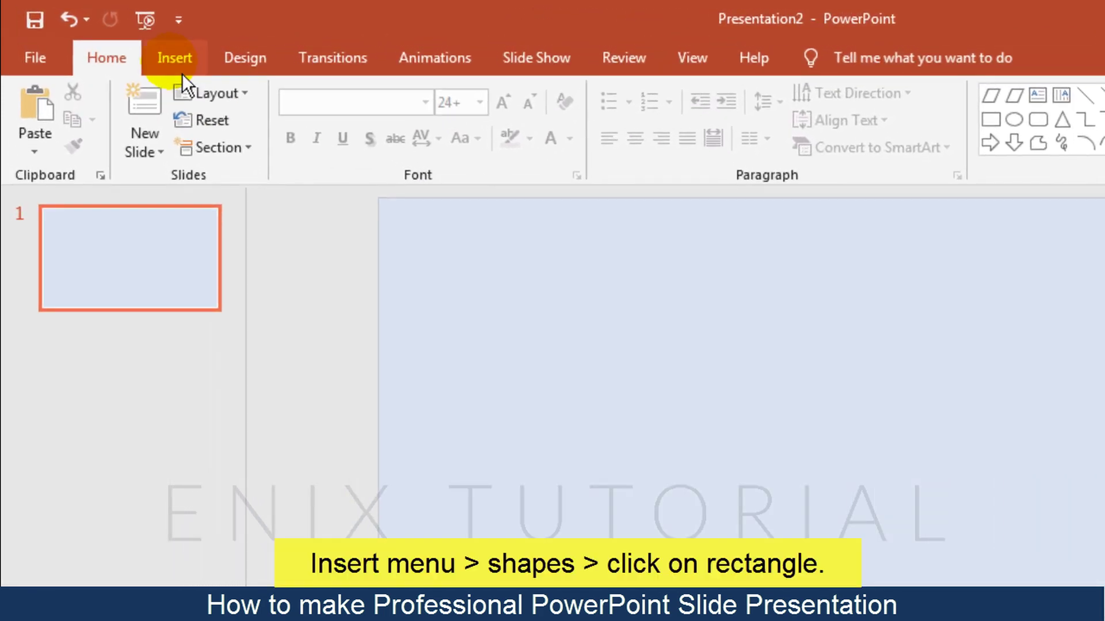
Draw a tall thin rectangle, about 1.55" × 0.32", near the slide's top left
click(182, 73)
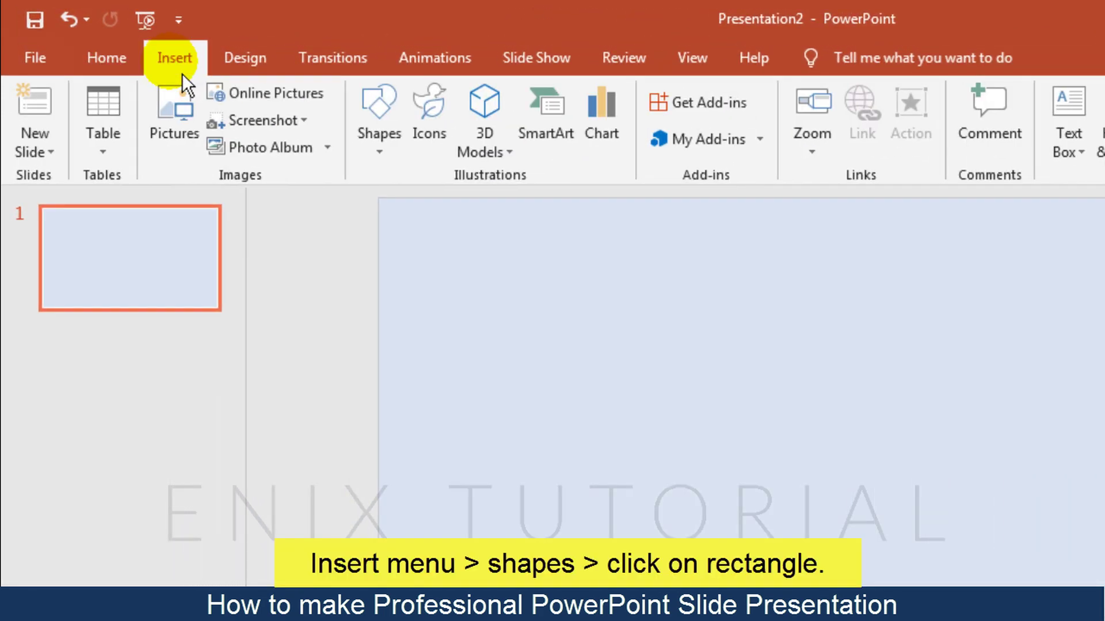
click(384, 147)
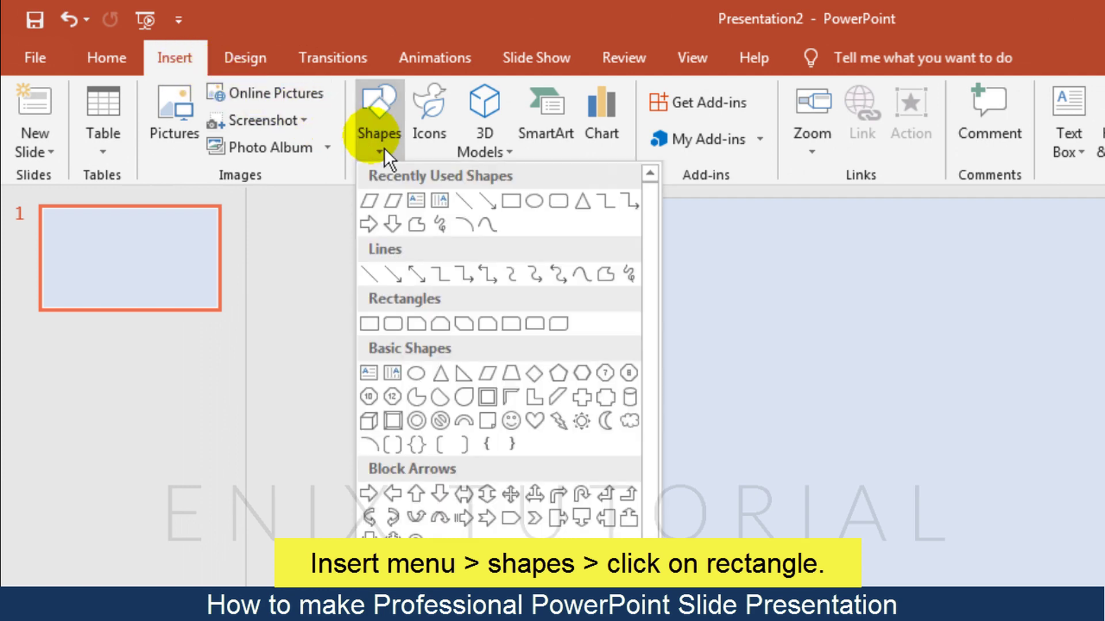
click(370, 324)
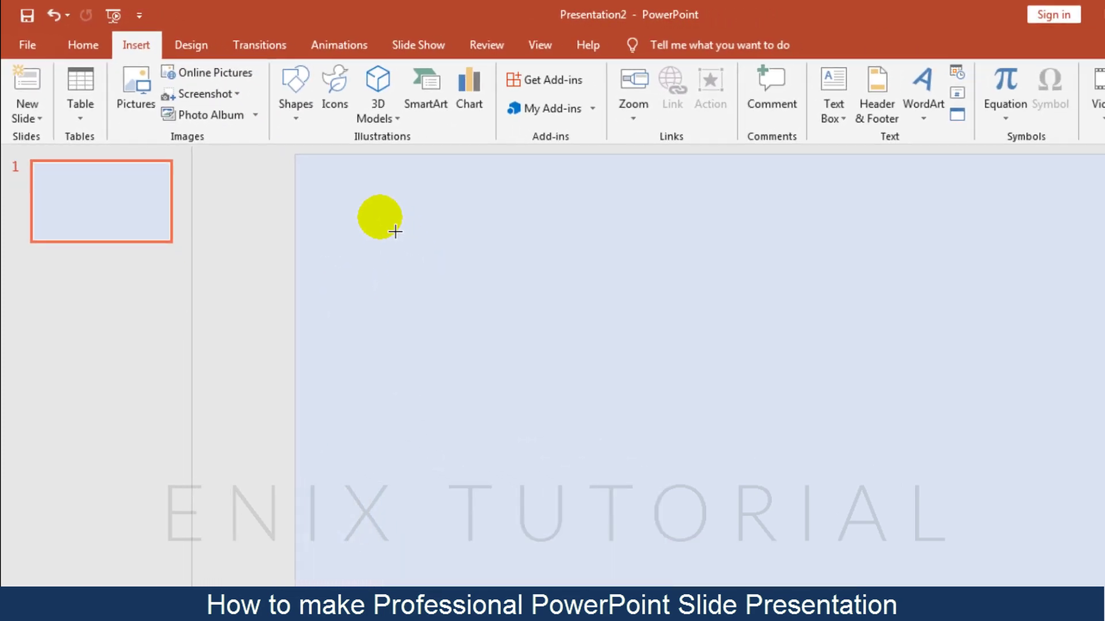
drag(457, 261, 480, 364)
drag(363, 280, 365, 288)
drag(341, 247, 485, 246)
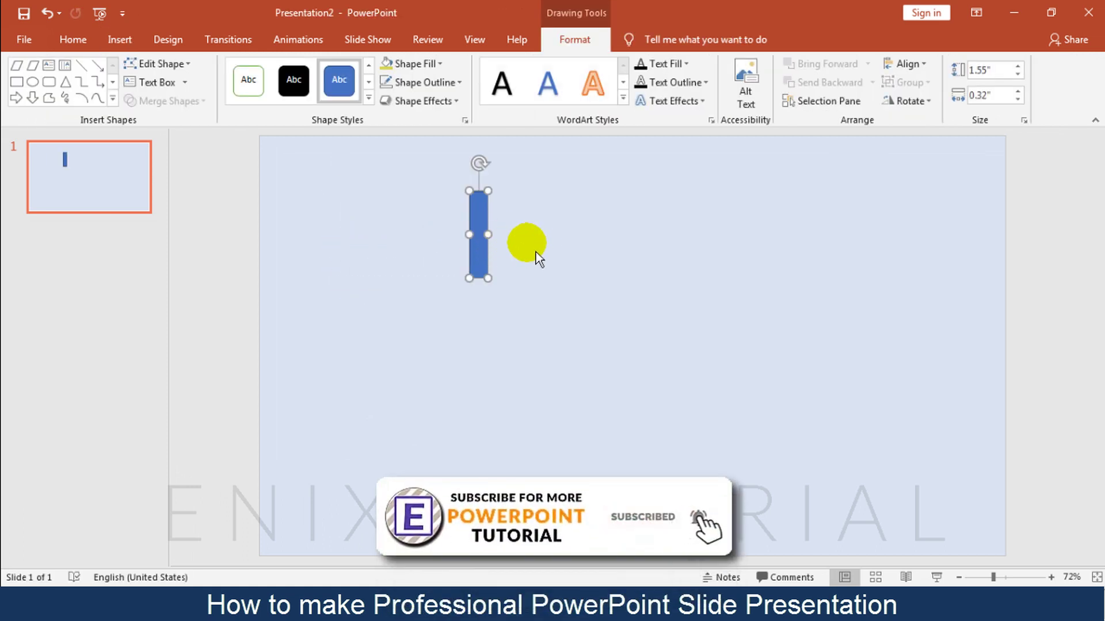
Switch the thin bar's fill to a gradient fill in Format Shape
right_click(479, 212)
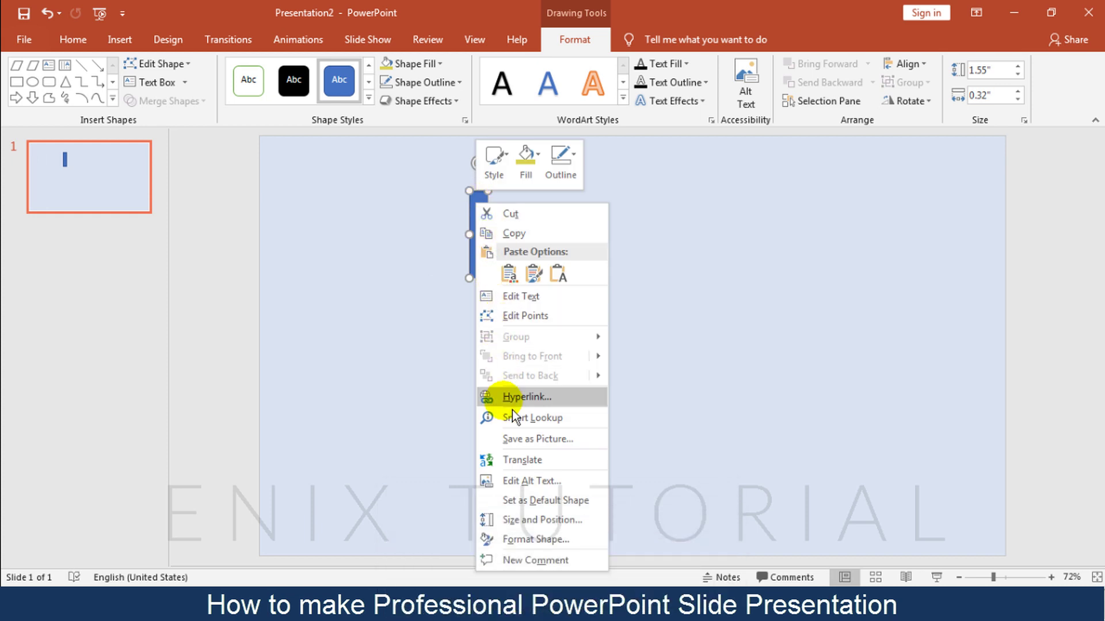
click(523, 539)
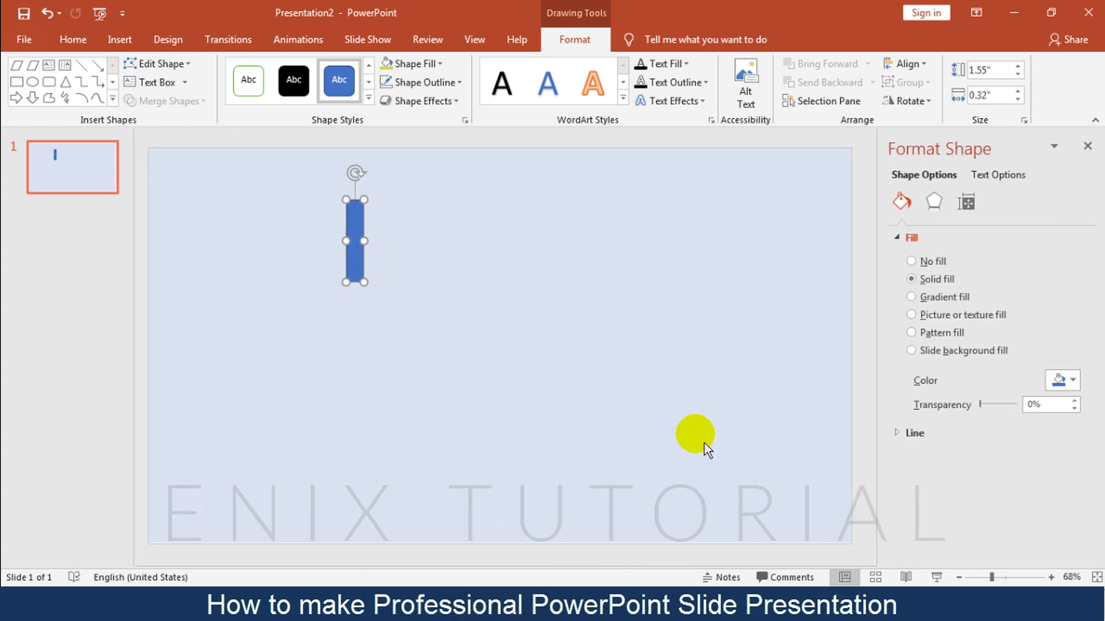
click(964, 309)
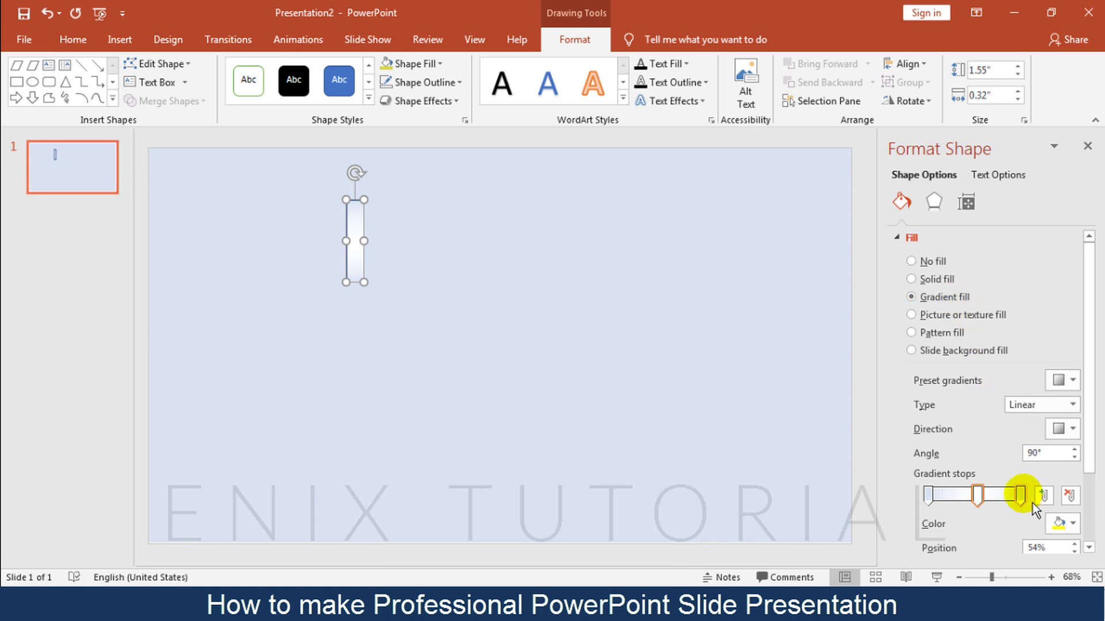
drag(1100, 458, 1098, 509)
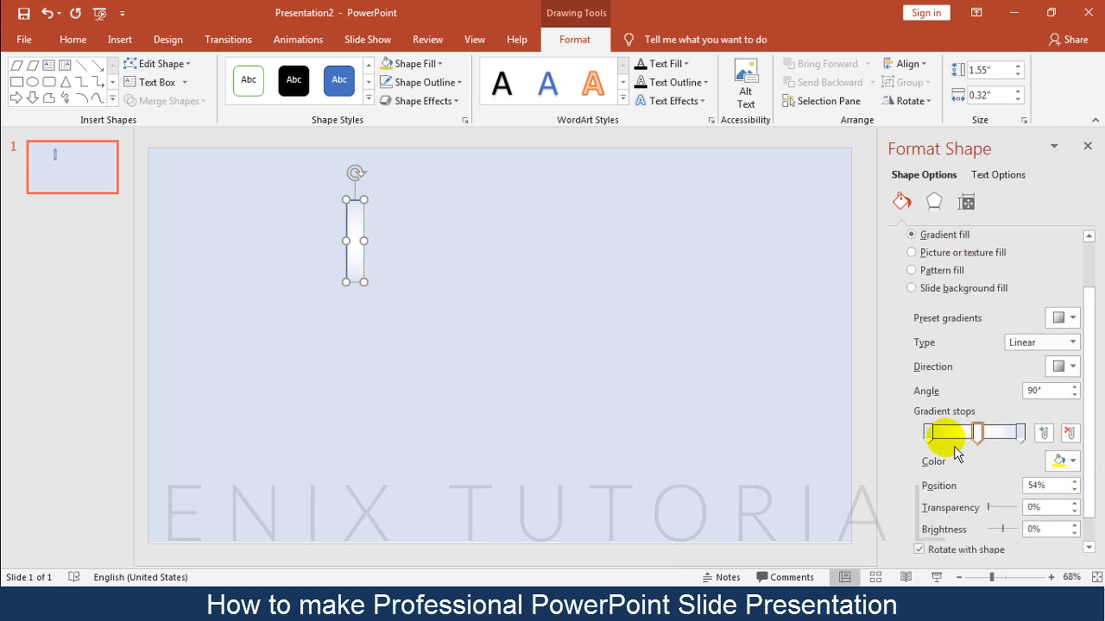
Set the left and right gradient stops to a light colour and the middle stop to white
click(929, 437)
click(1060, 464)
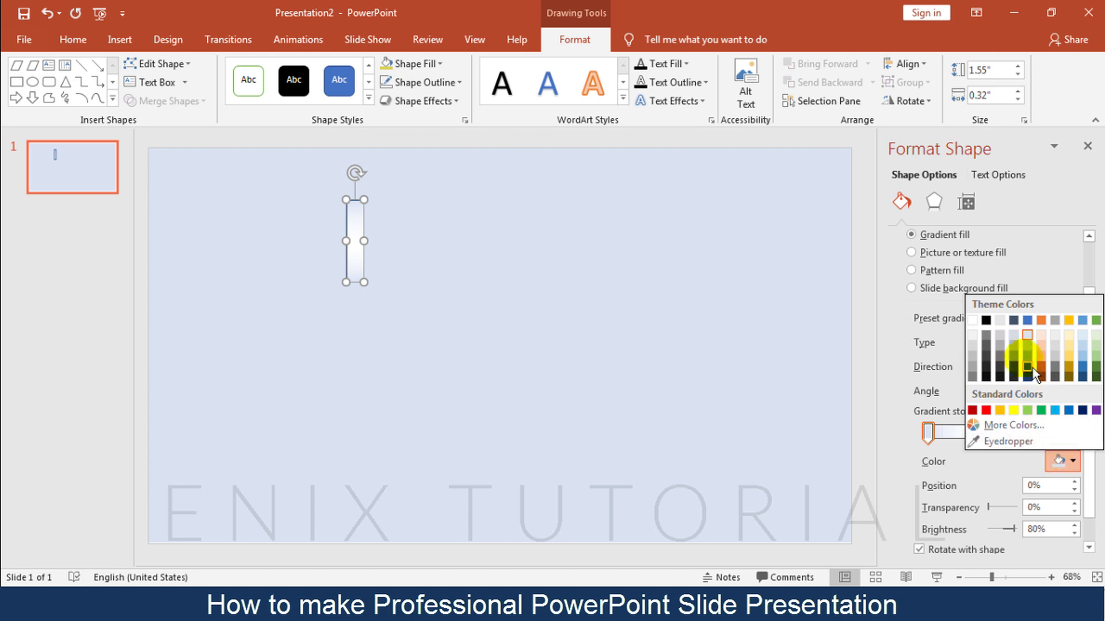
click(1034, 341)
click(1021, 437)
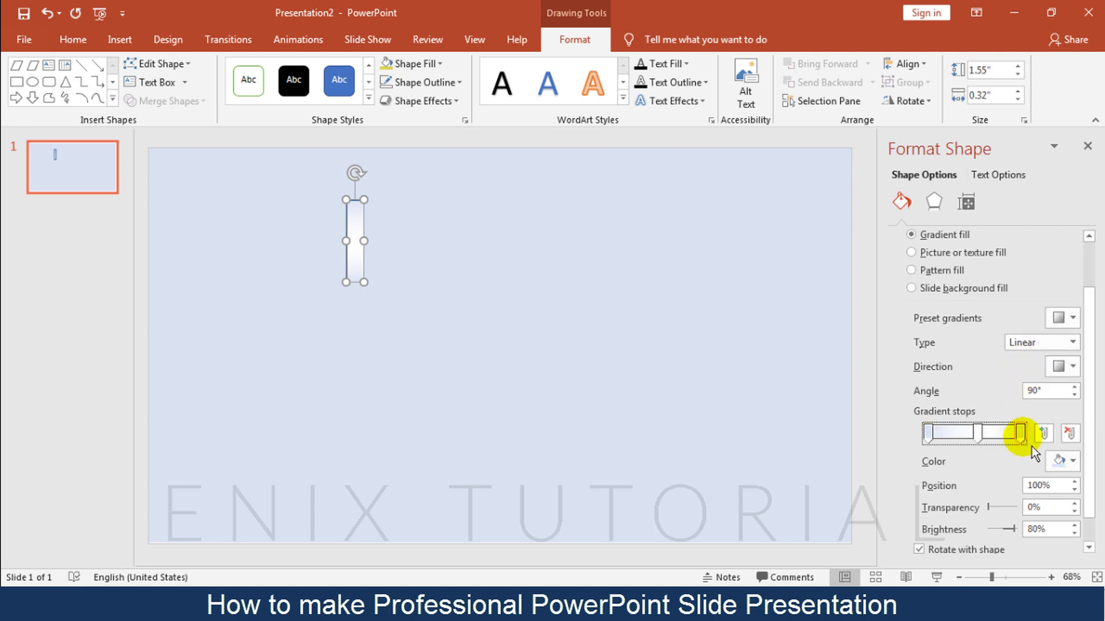
click(1060, 463)
click(1033, 342)
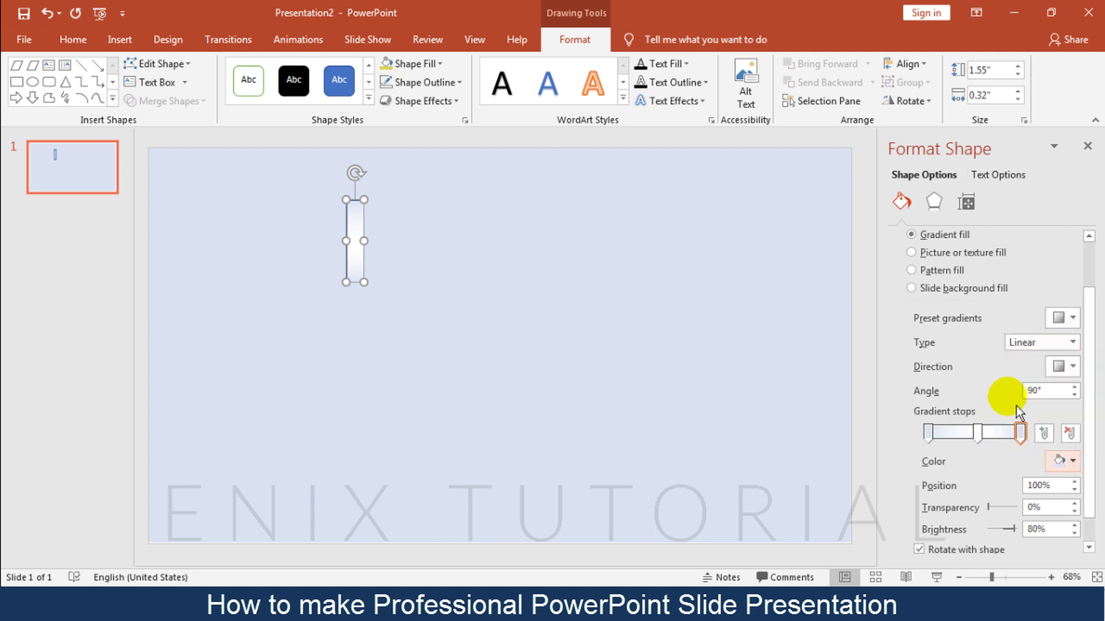
click(984, 437)
click(1062, 461)
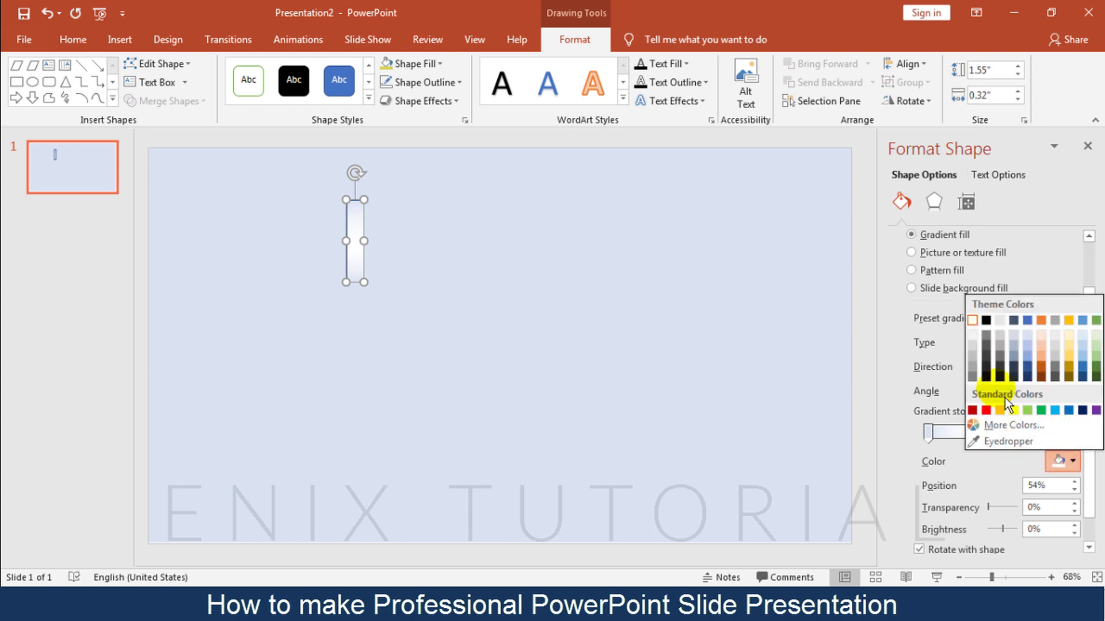
click(976, 327)
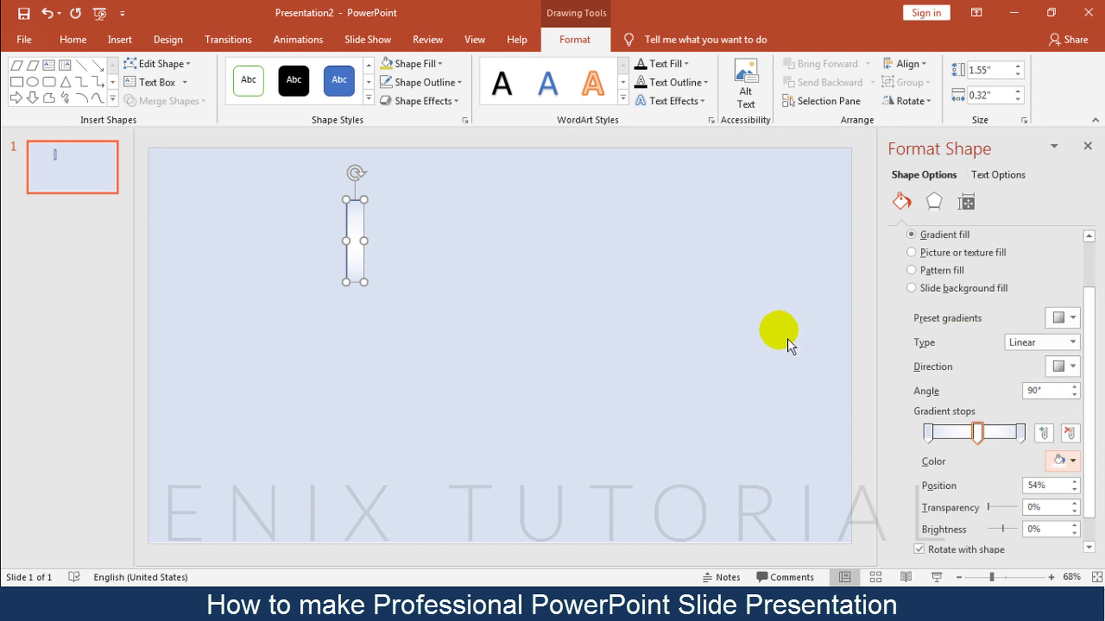
click(792, 341)
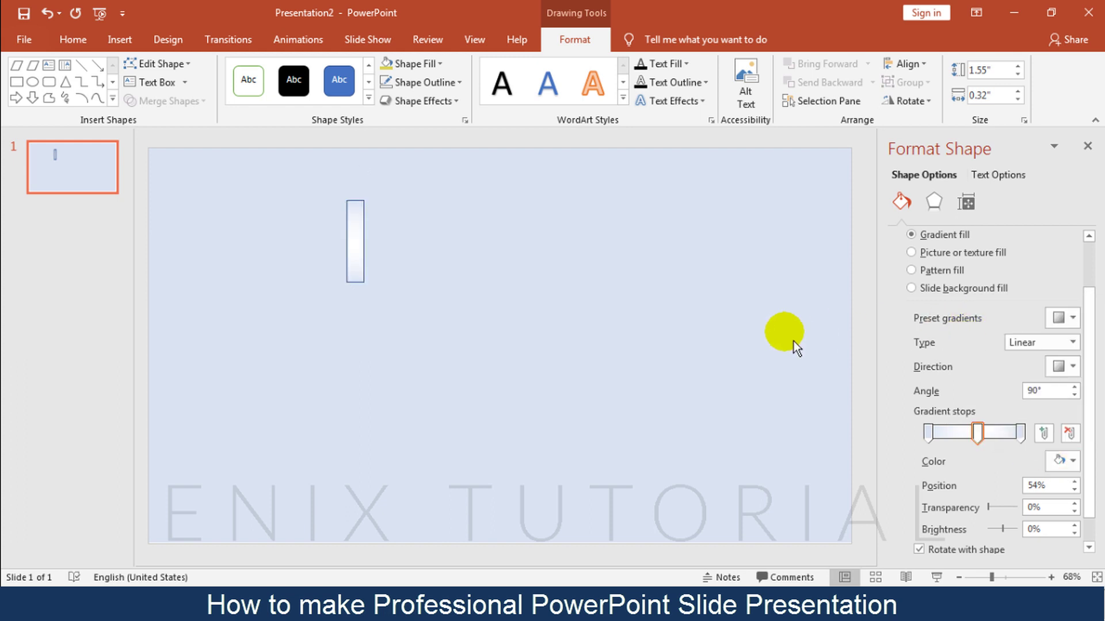
Remove the bar's outline and nudge it slightly to the right
click(368, 238)
click(430, 85)
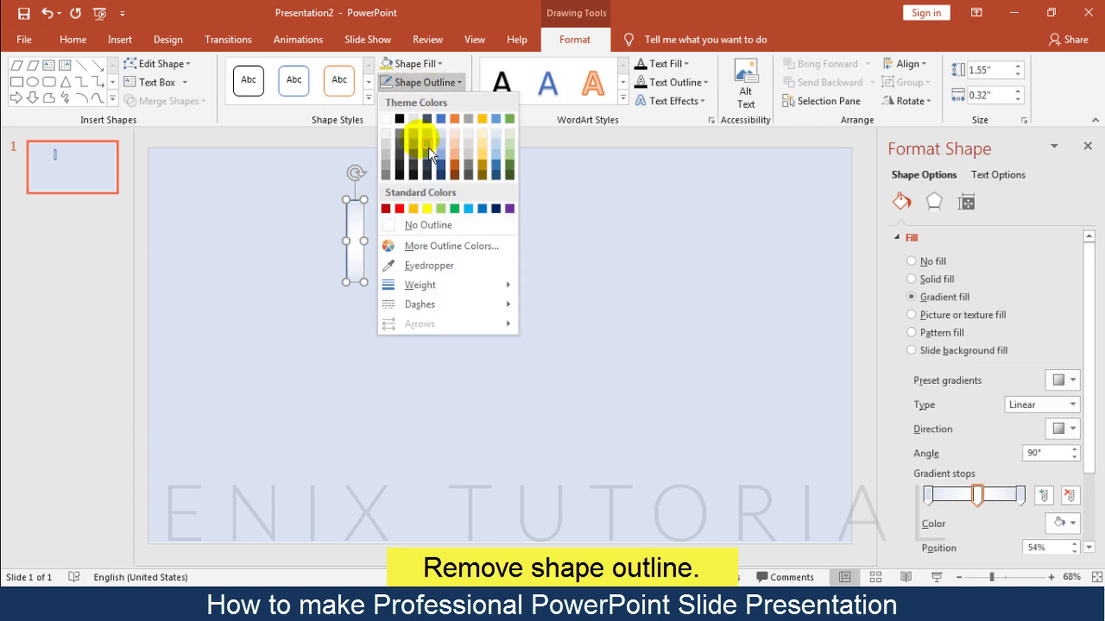
click(429, 224)
click(443, 263)
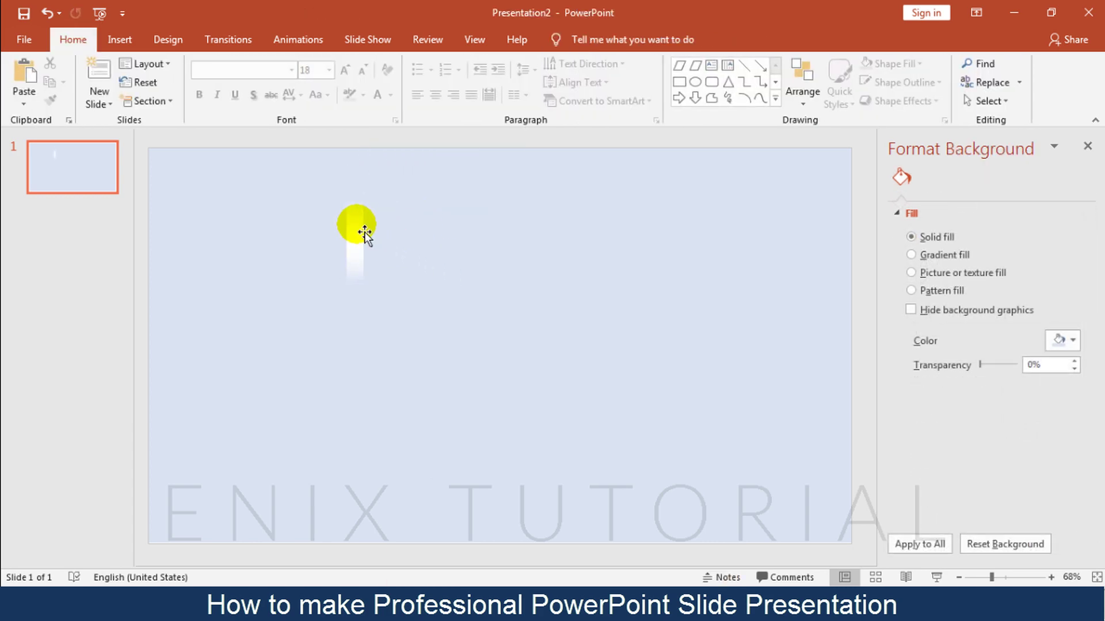
drag(364, 232, 381, 227)
click(465, 240)
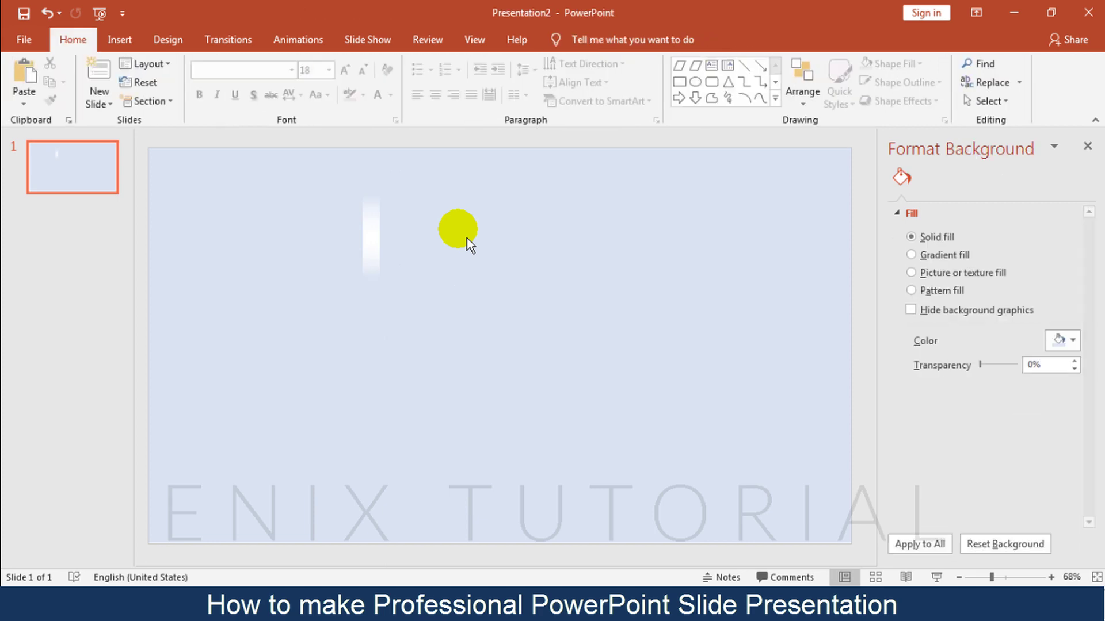
click(123, 41)
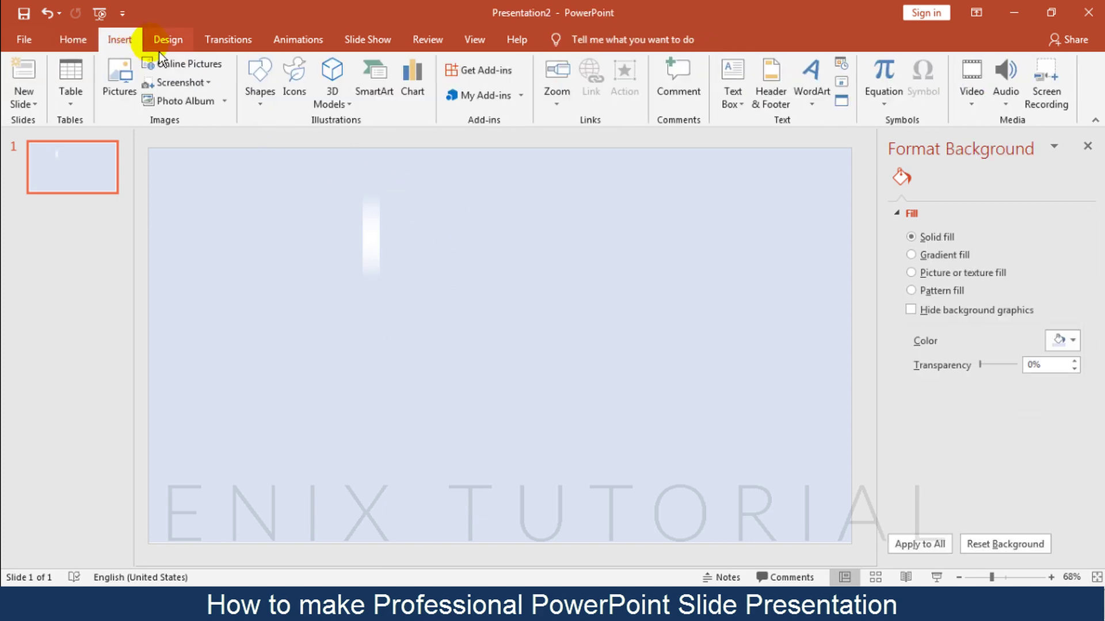
Draw a tall narrow oval beside the white gradient bar
click(259, 89)
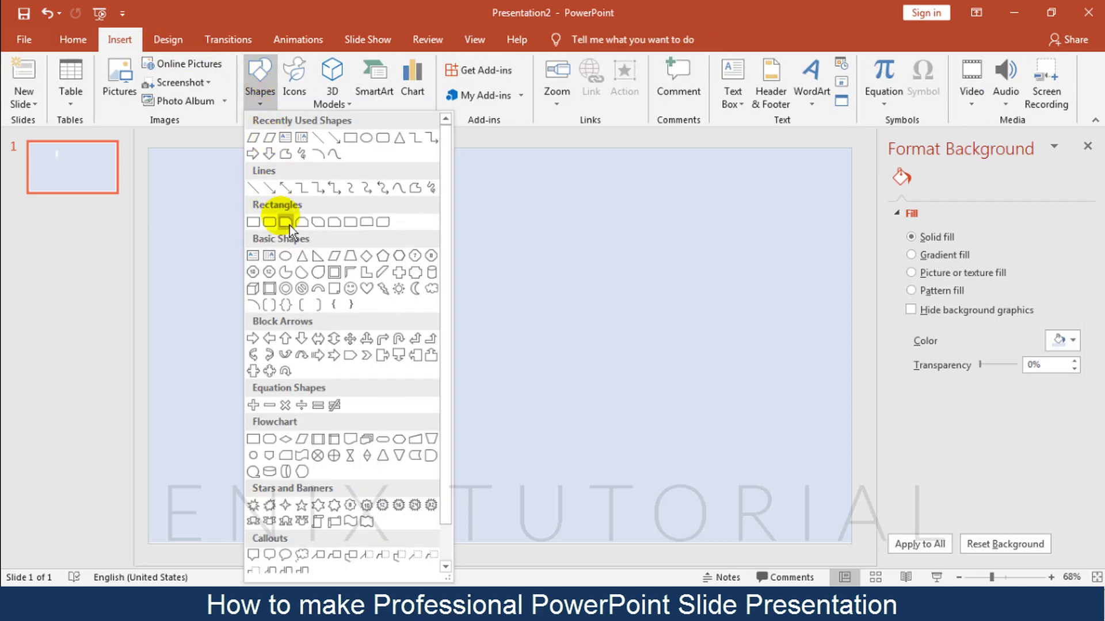
click(285, 256)
drag(408, 196, 417, 277)
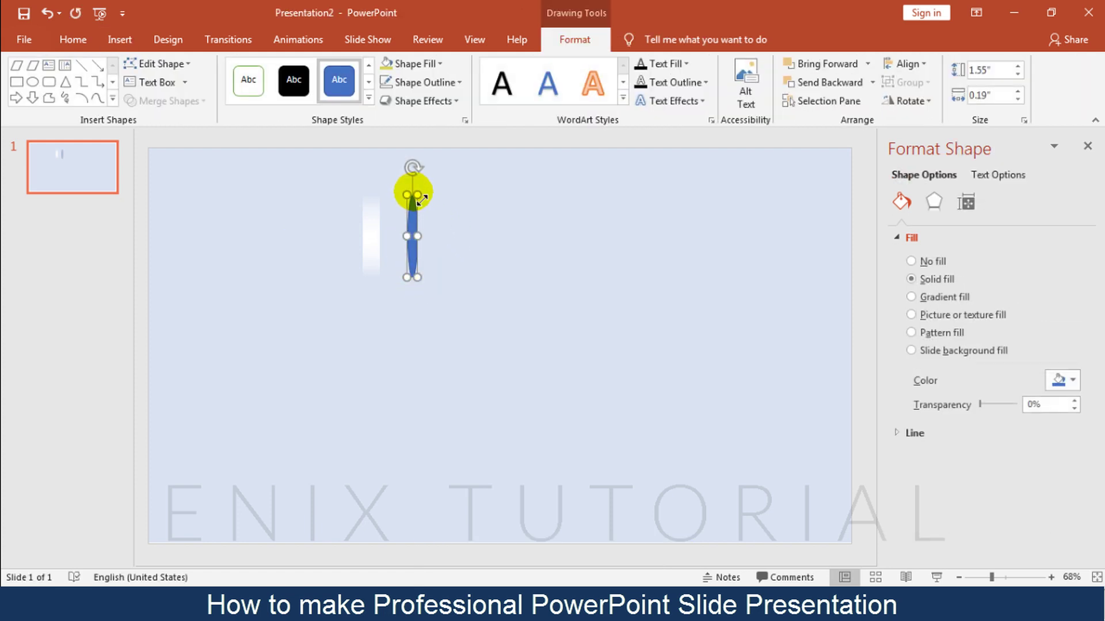
mouse_move(429, 205)
mouse_down()
mouse_move(418, 236)
mouse_move(386, 224)
mouse_up()
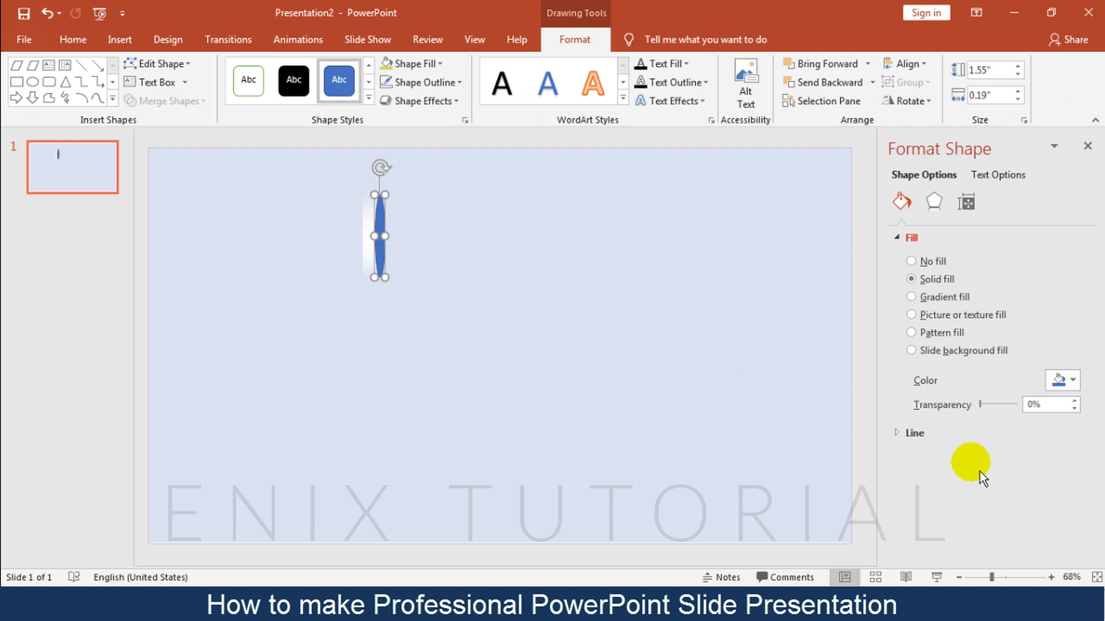
Narrow the oval to 0.05" wide and fill it light grey
click(1051, 577)
click(1051, 578)
click(1051, 577)
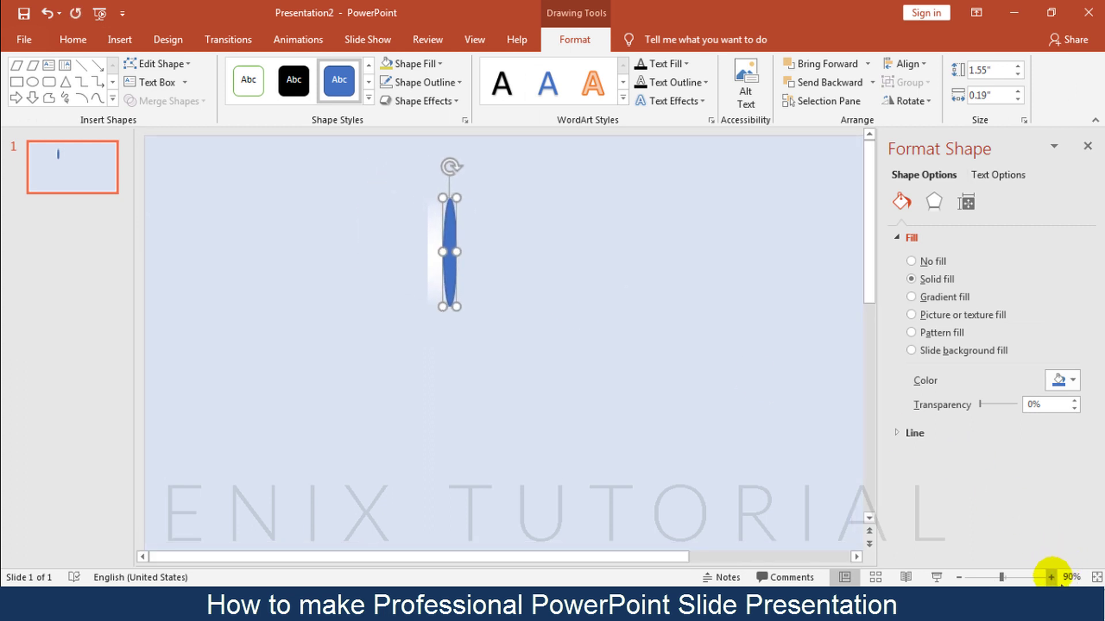
click(1050, 577)
drag(492, 266, 500, 279)
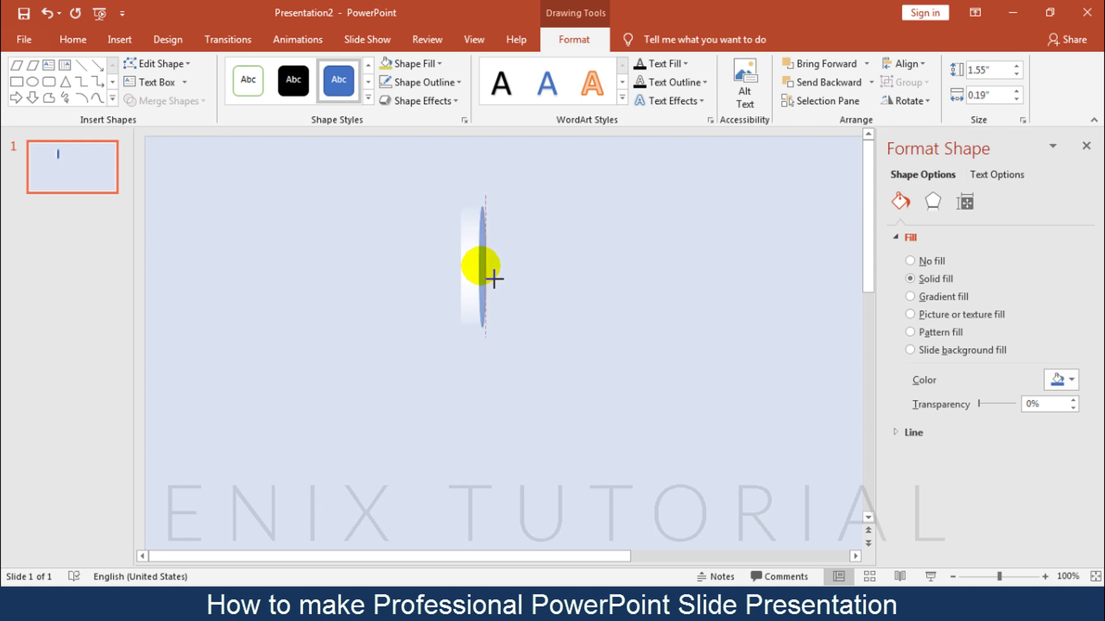
drag(493, 279, 493, 286)
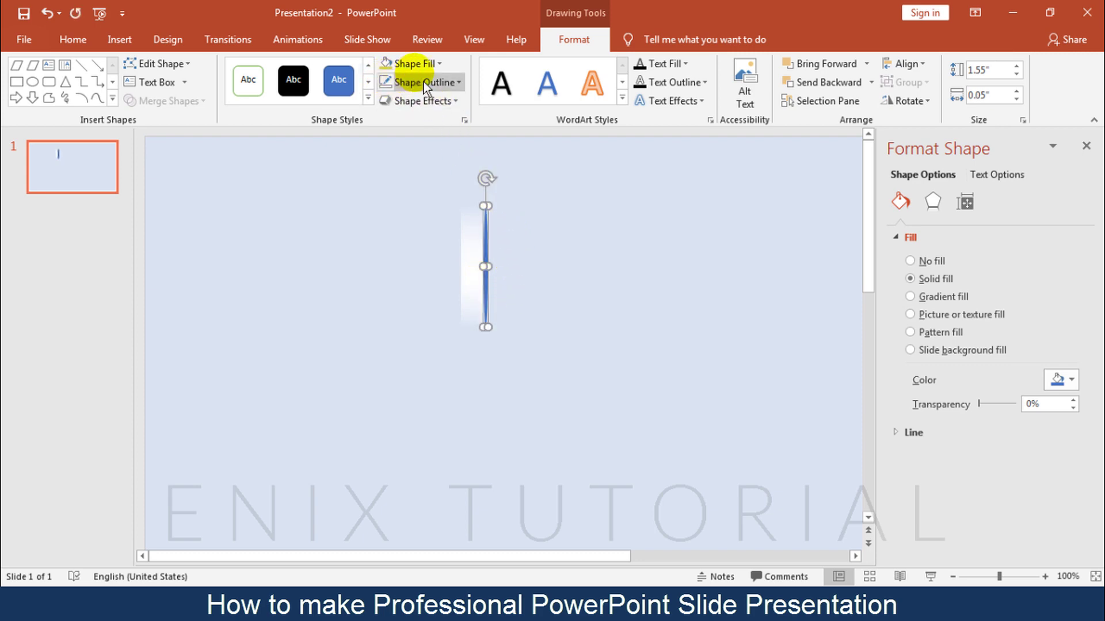
click(428, 64)
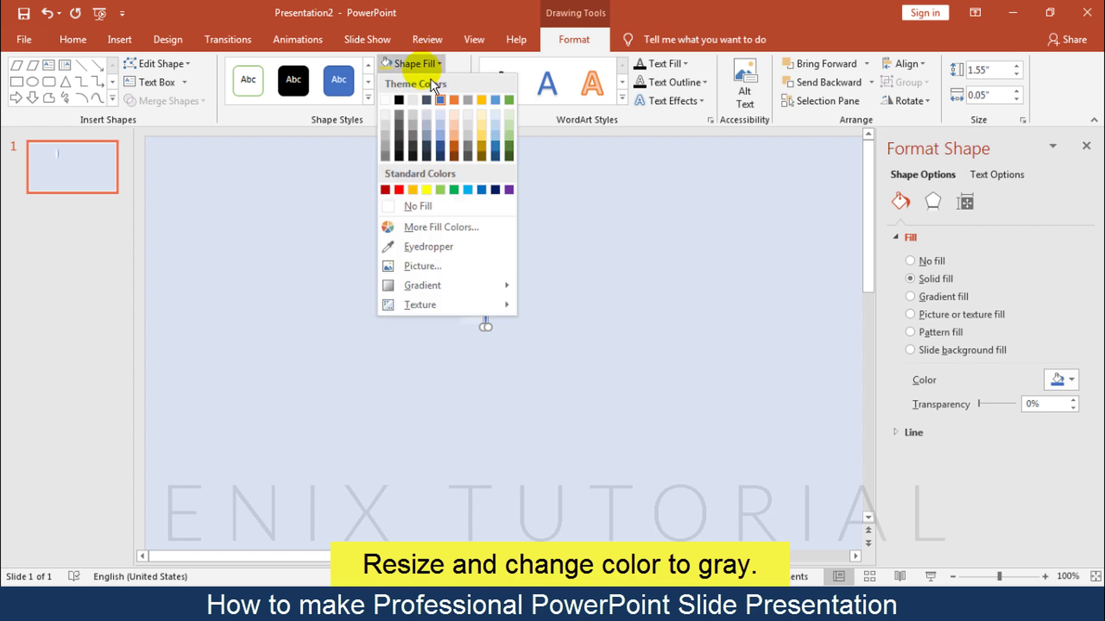
click(392, 148)
click(572, 251)
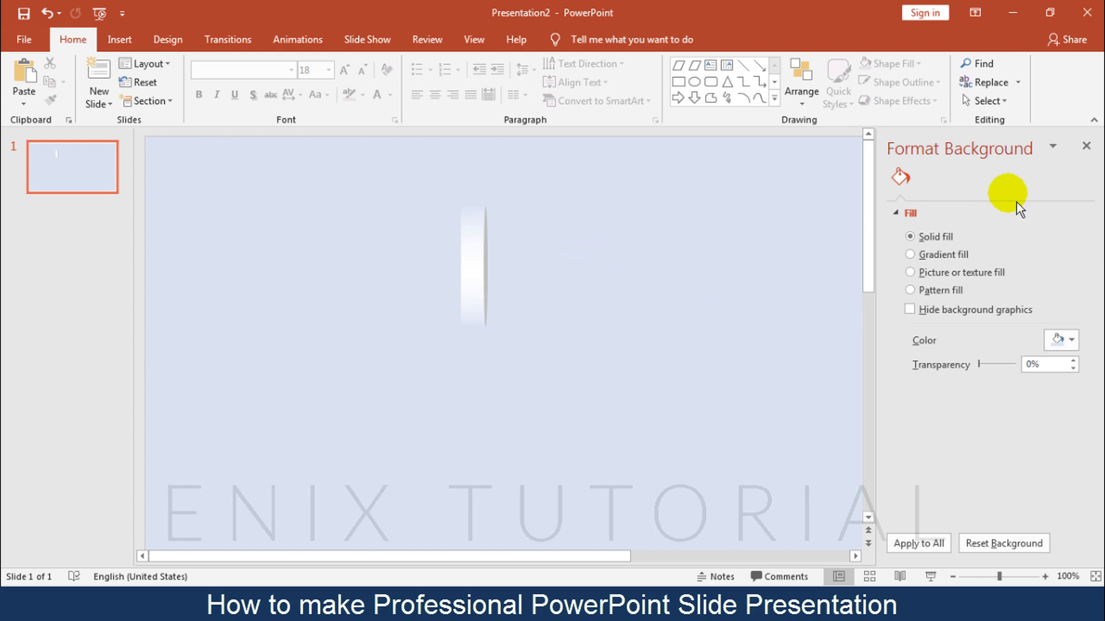
Group the white bar and its grey oval edge into one cap and shift it right
click(1085, 146)
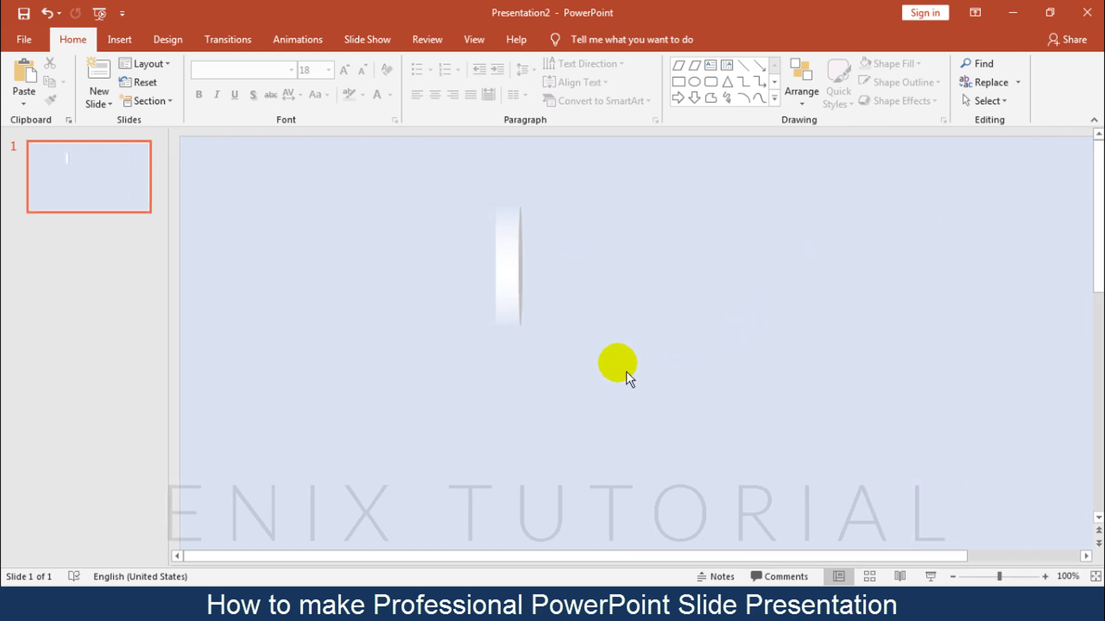
drag(575, 366, 463, 184)
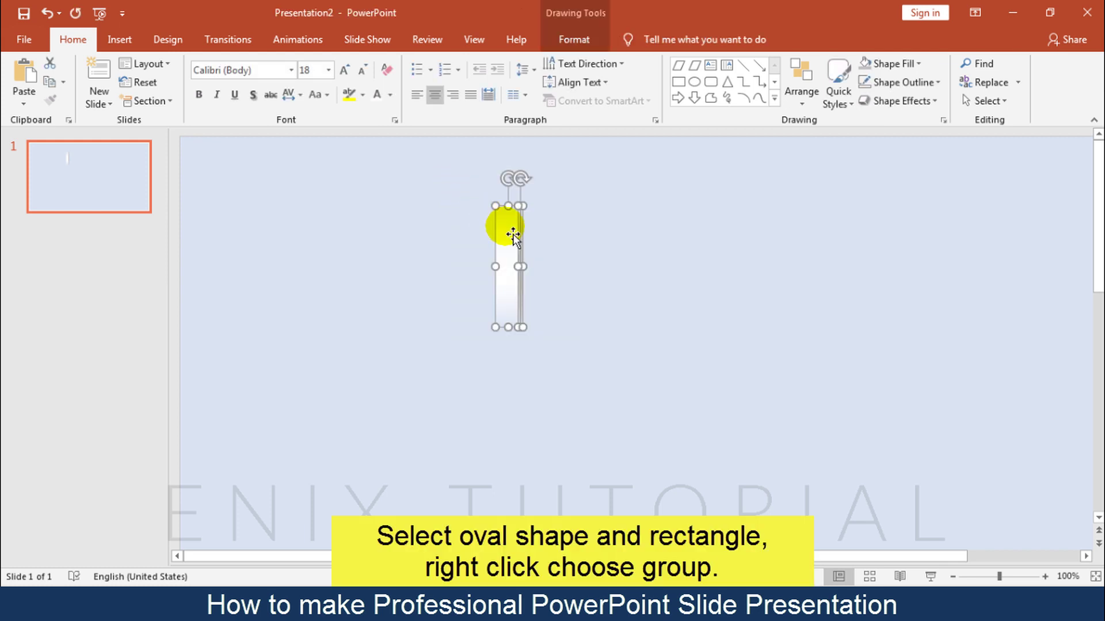
right_click(512, 235)
mouse_move(582, 327)
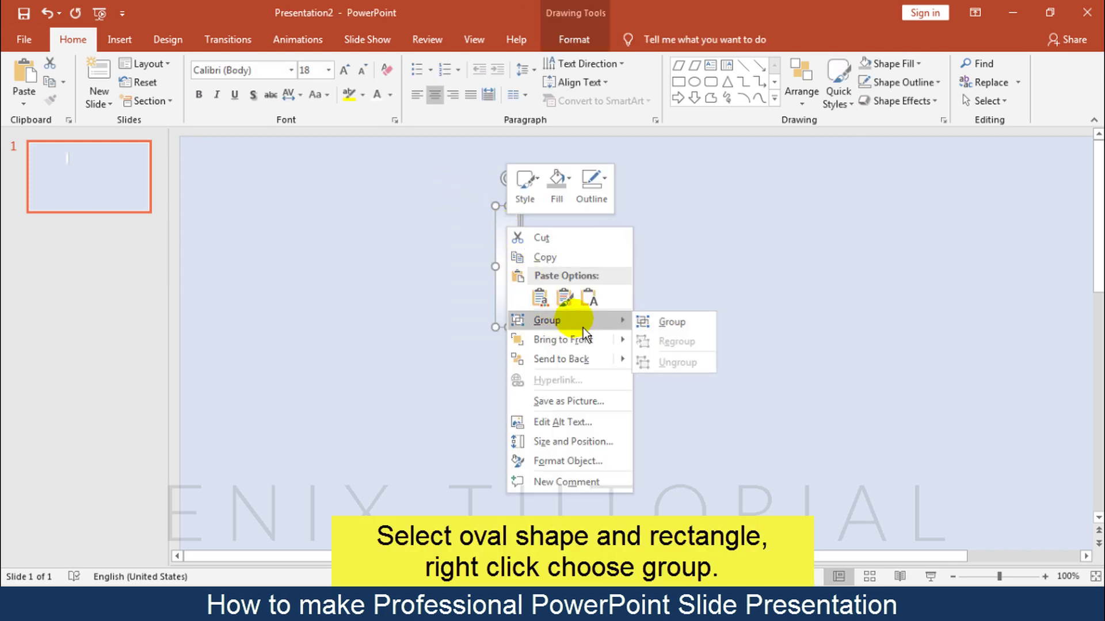
click(672, 322)
click(510, 260)
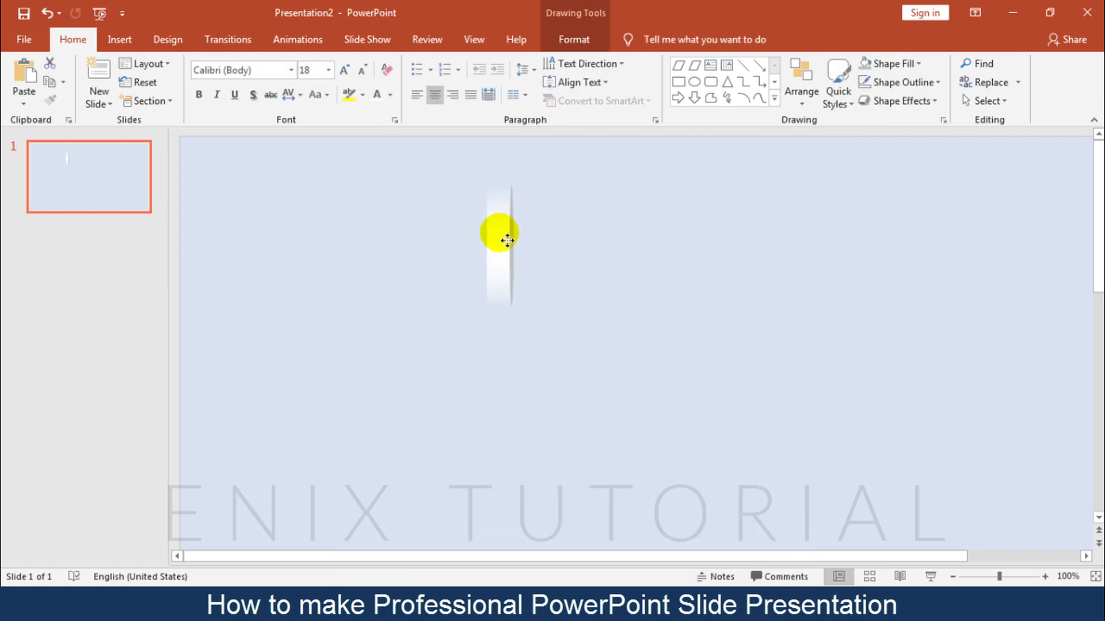
click(507, 241)
drag(522, 237, 580, 227)
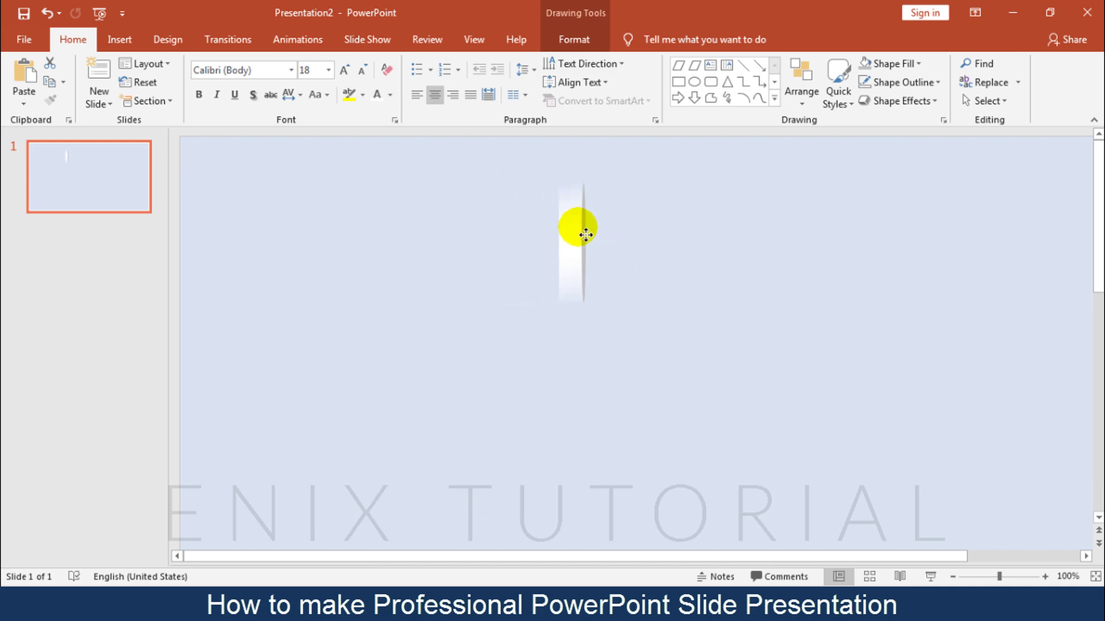
click(656, 240)
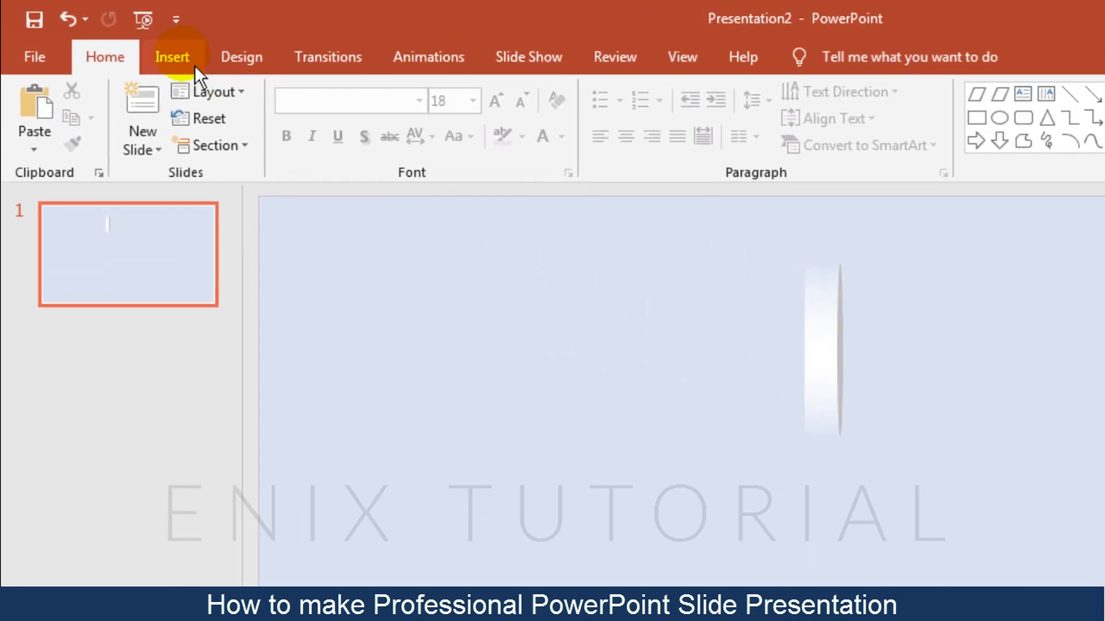
Draw a rectangle beside the cap and resize it to 0.71" × 3.92"
click(194, 64)
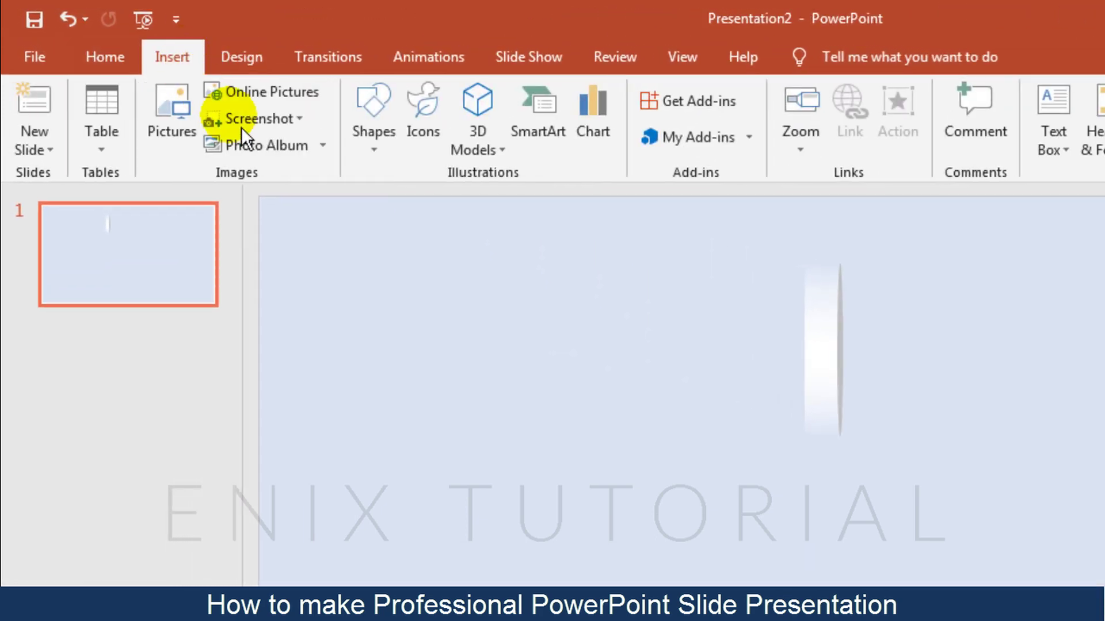
click(381, 150)
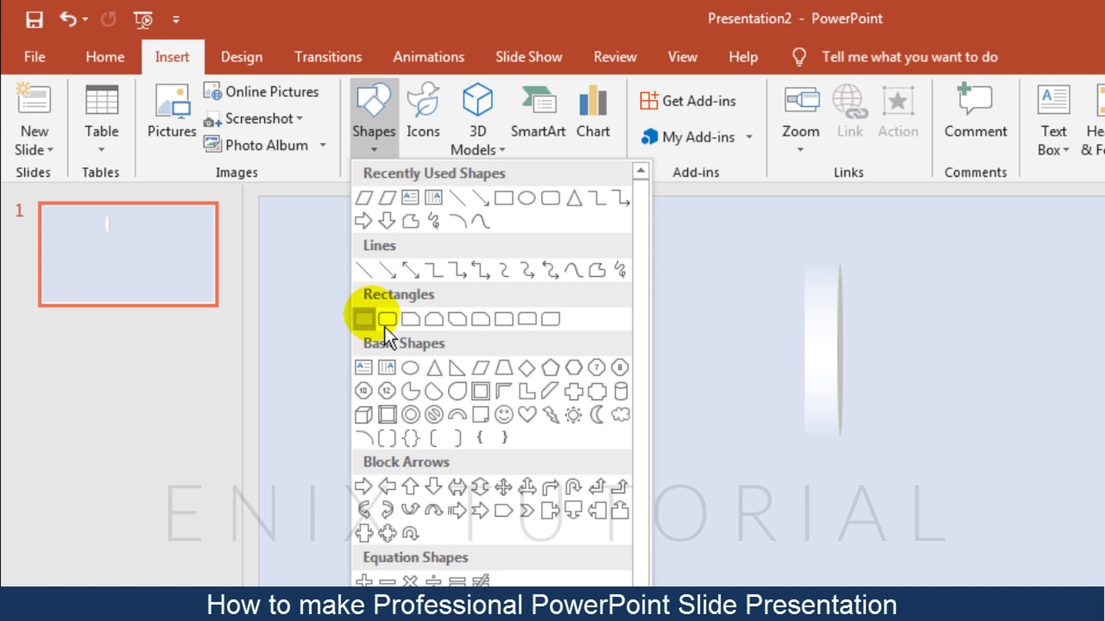
click(363, 319)
drag(840, 300, 1008, 394)
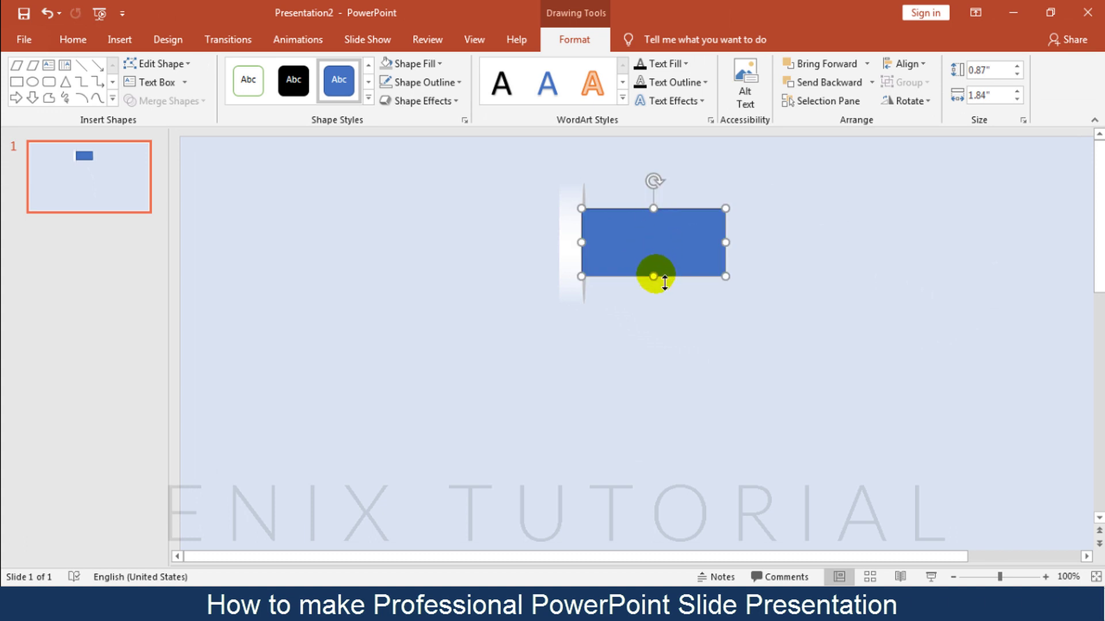
mouse_move(663, 283)
mouse_down()
mouse_move(664, 265)
mouse_move(636, 241)
mouse_move(667, 283)
mouse_up()
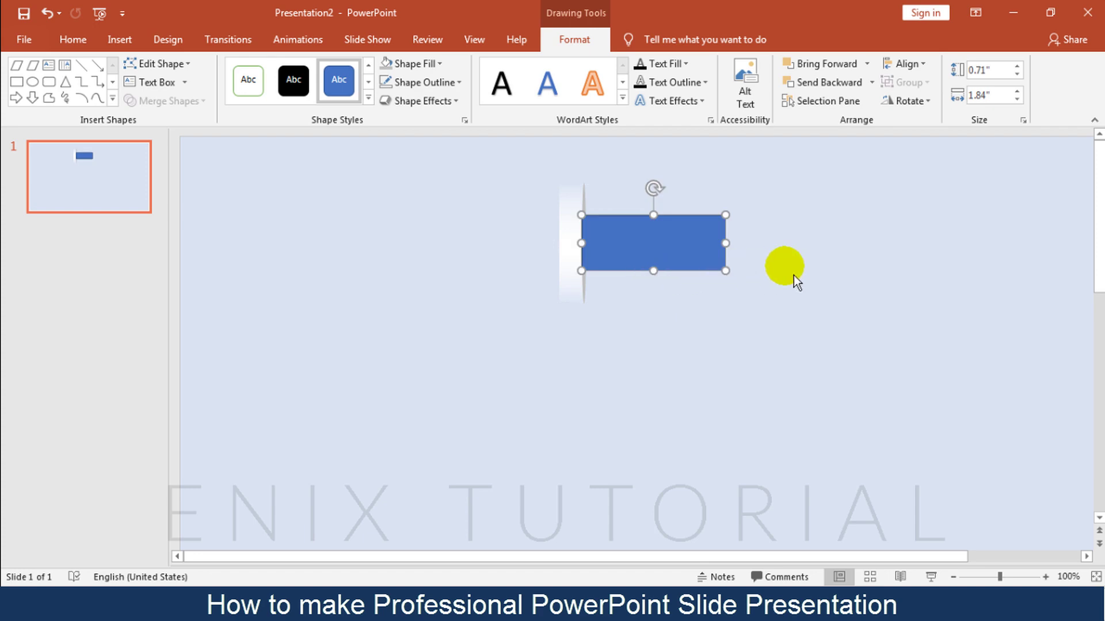
drag(727, 241, 905, 253)
click(906, 275)
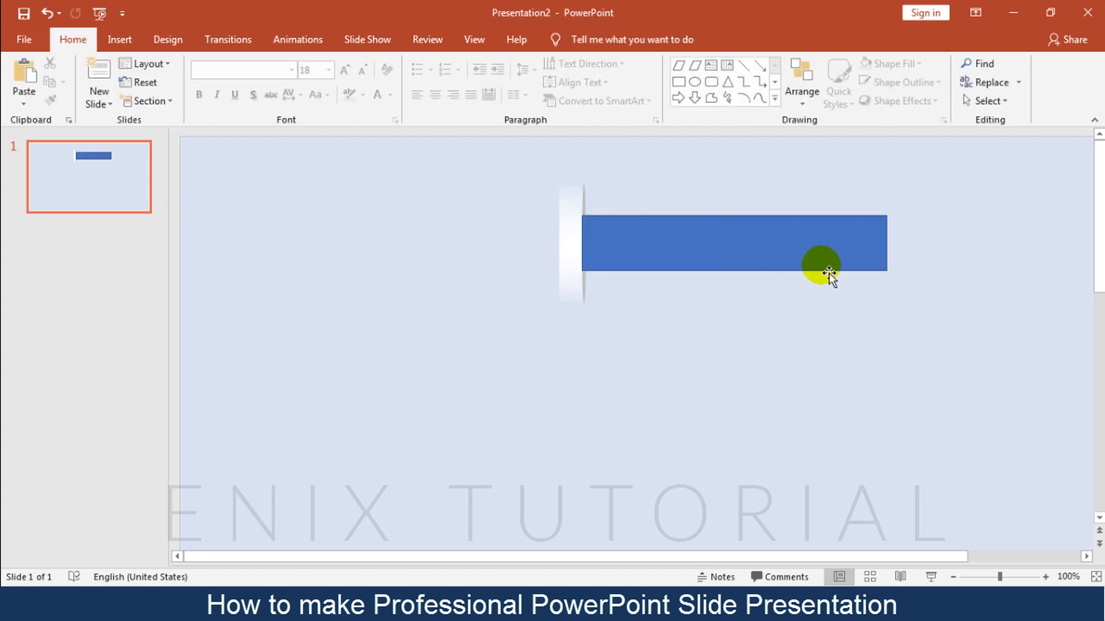
click(753, 259)
Remove the rectangle's outline and fill it orange
click(561, 43)
click(382, 88)
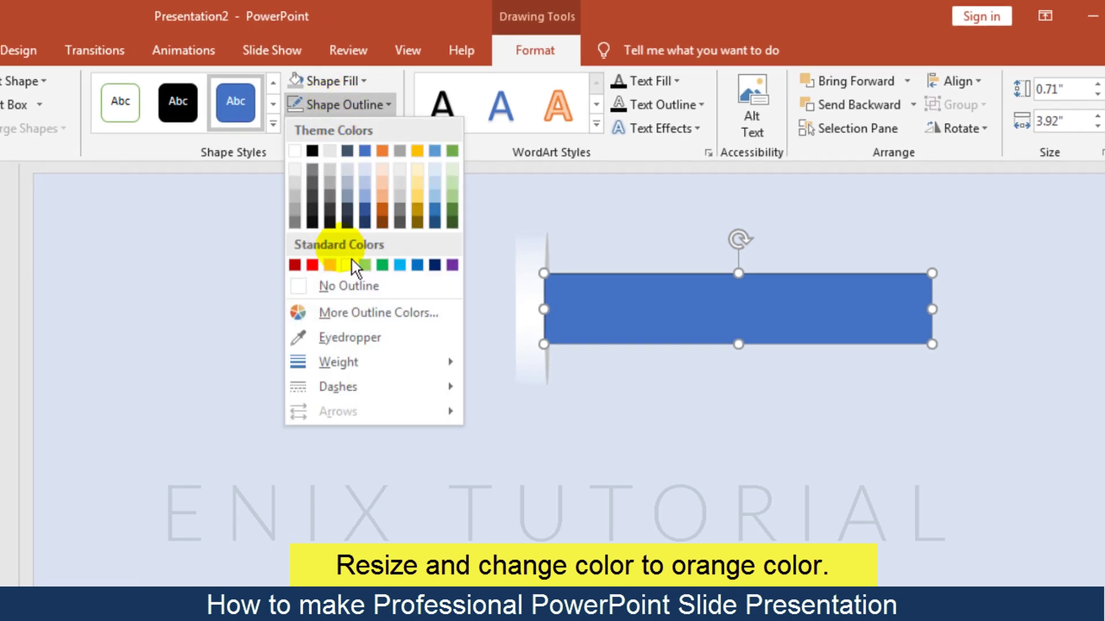
click(351, 288)
click(328, 81)
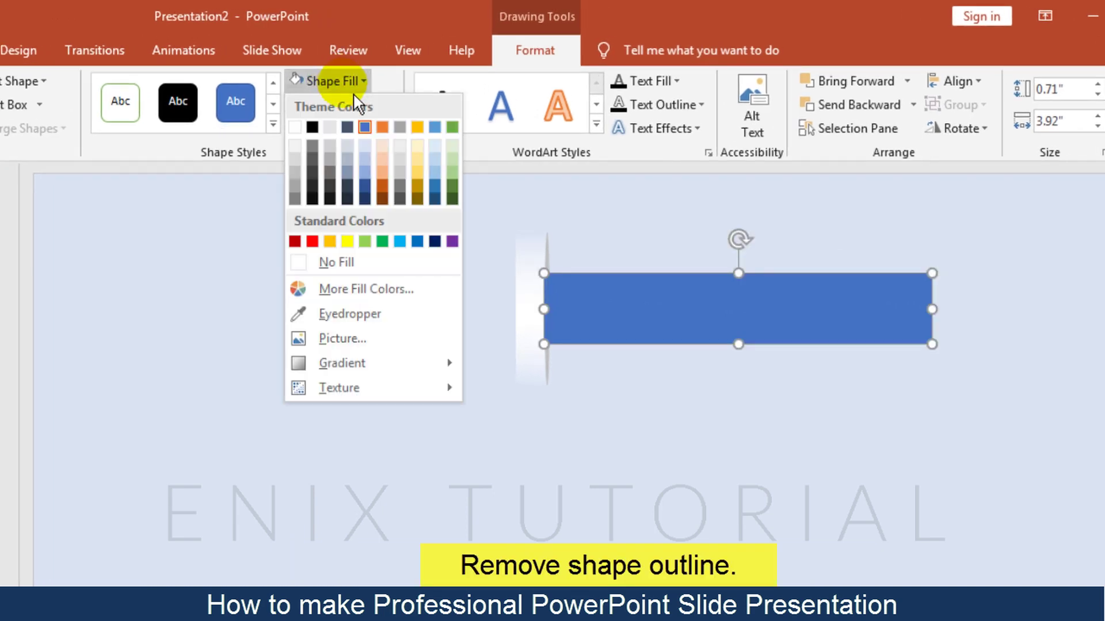
click(382, 126)
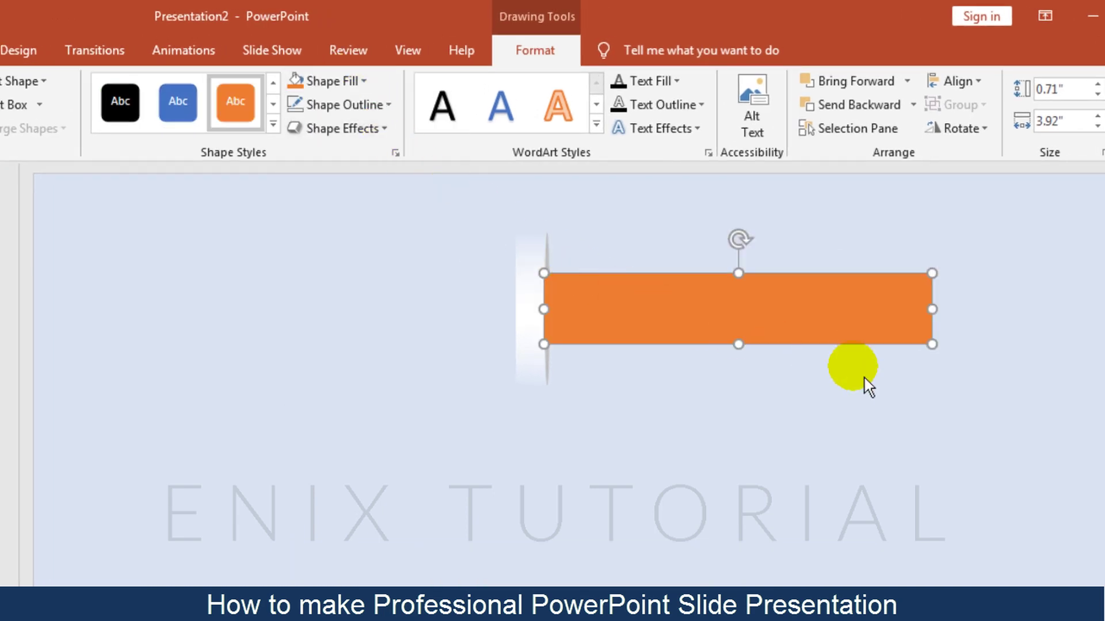
click(936, 442)
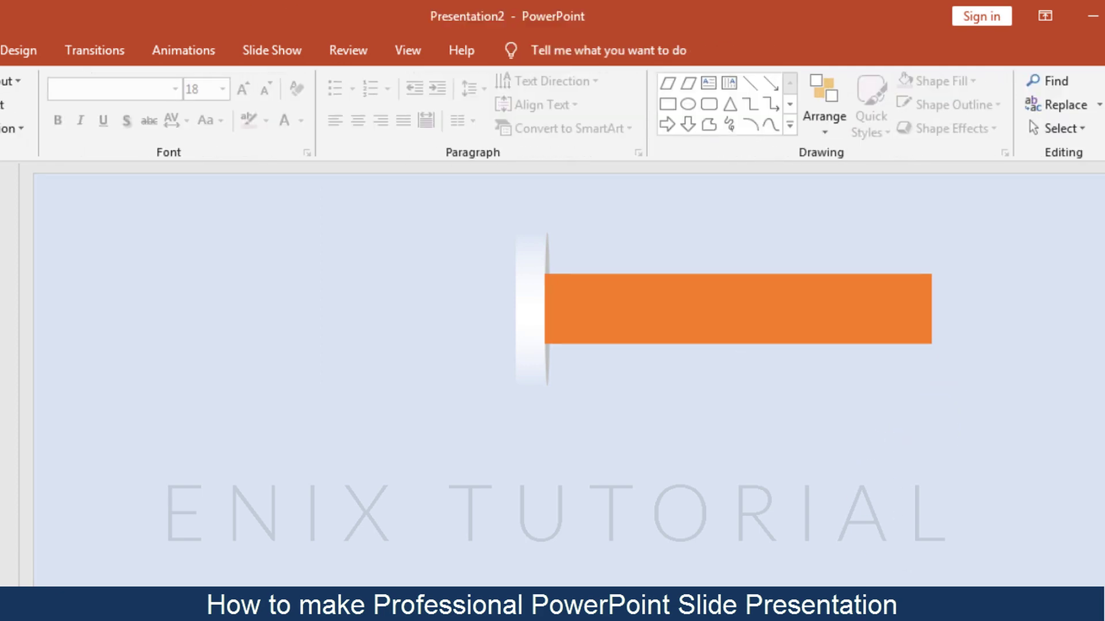
Send the orange bar to the back, behind the white cap
scroll(575, 374, down, 2)
right_click(583, 247)
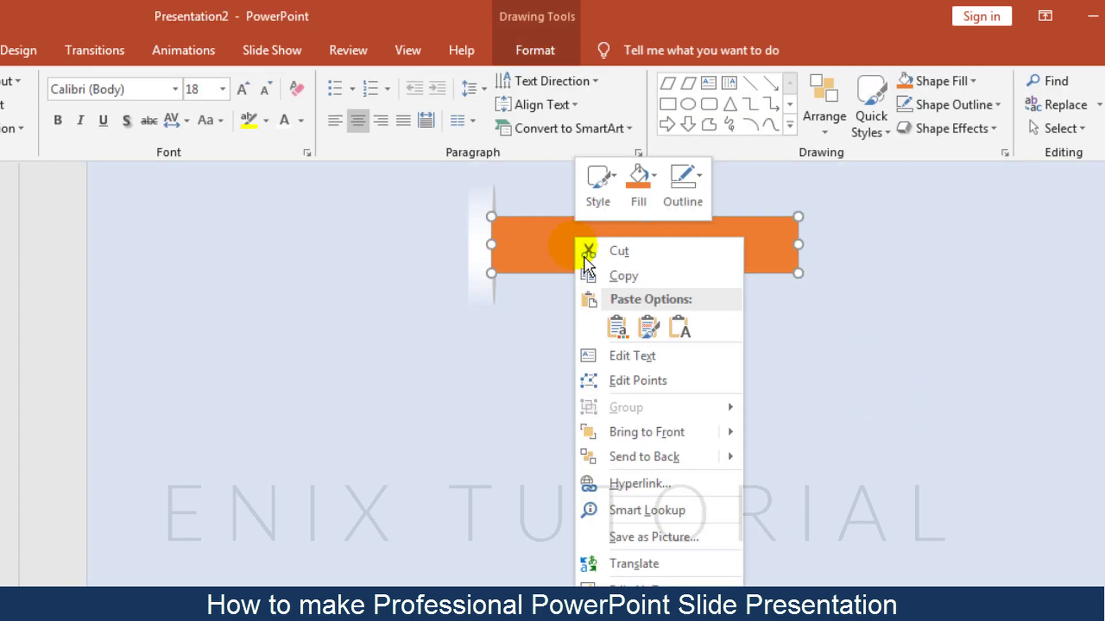
click(629, 442)
click(556, 384)
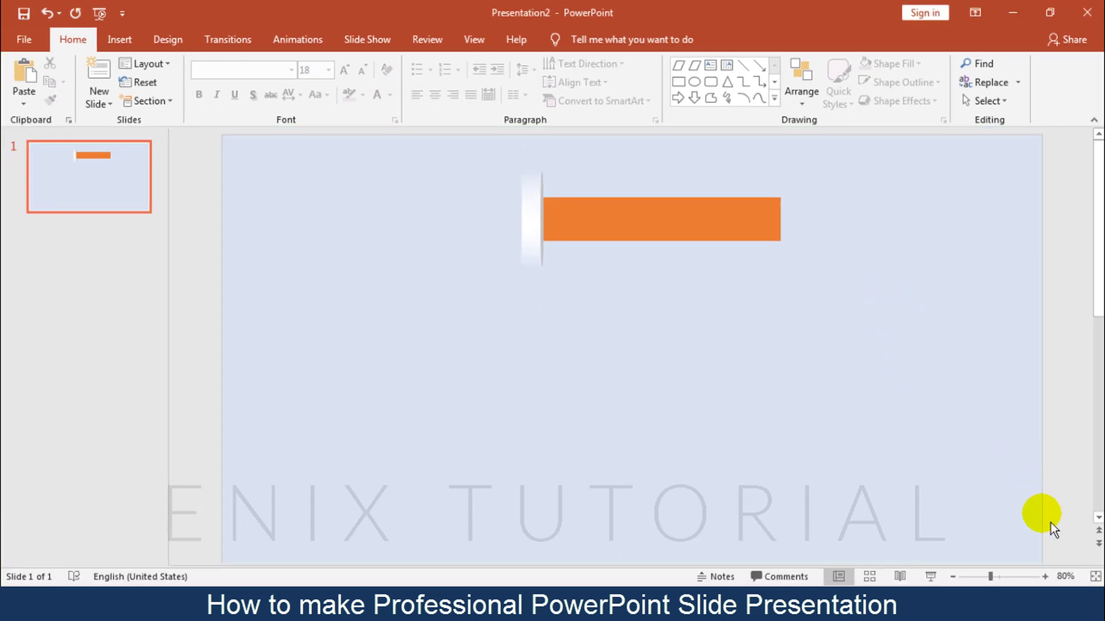
click(1044, 577)
click(1044, 577)
click(1044, 577)
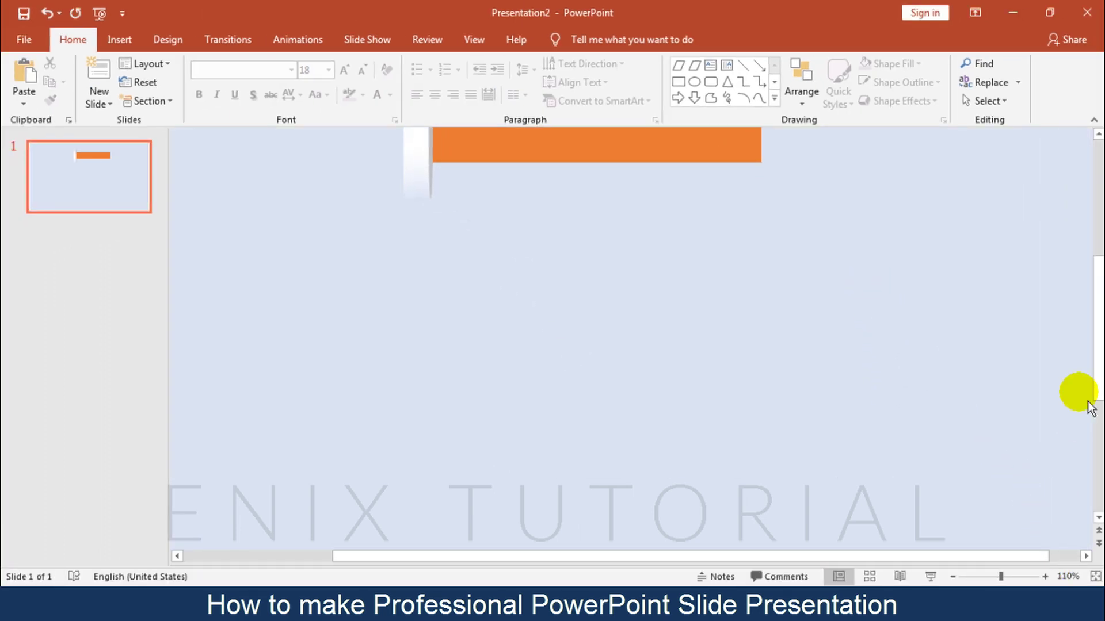
drag(1095, 345, 1094, 219)
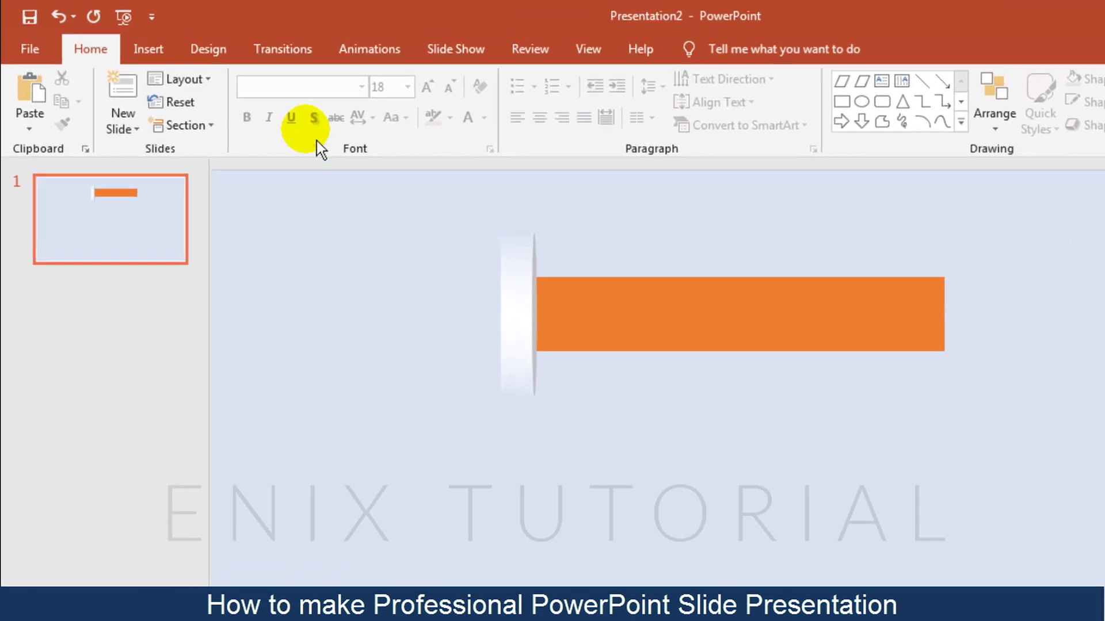
click(136, 48)
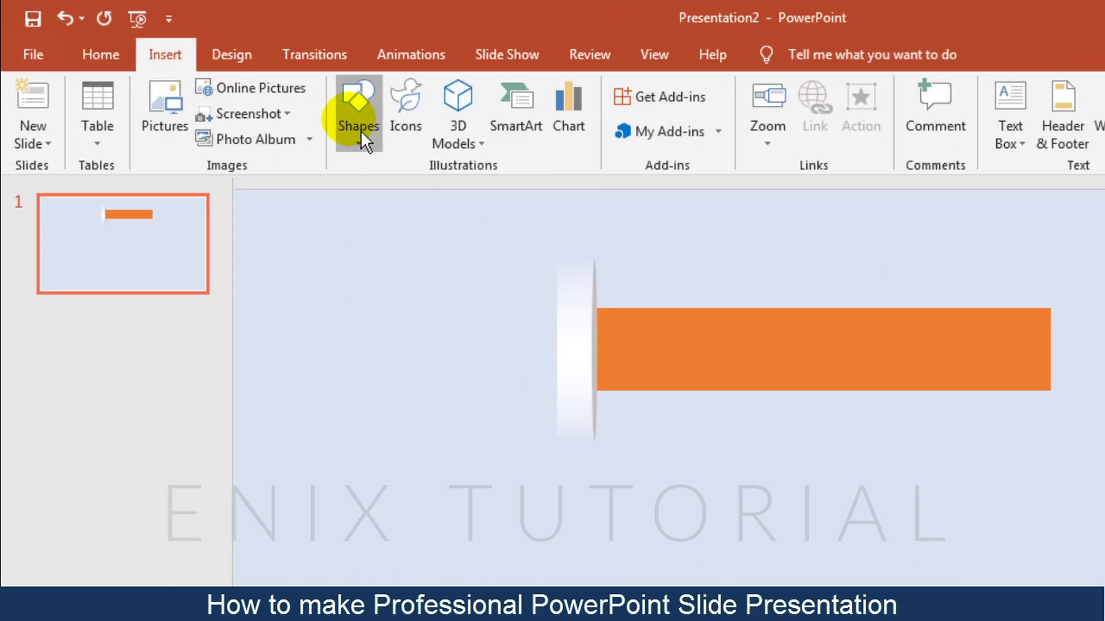
Draw a small 0.71" blue square just right of the orange bar's end
click(361, 130)
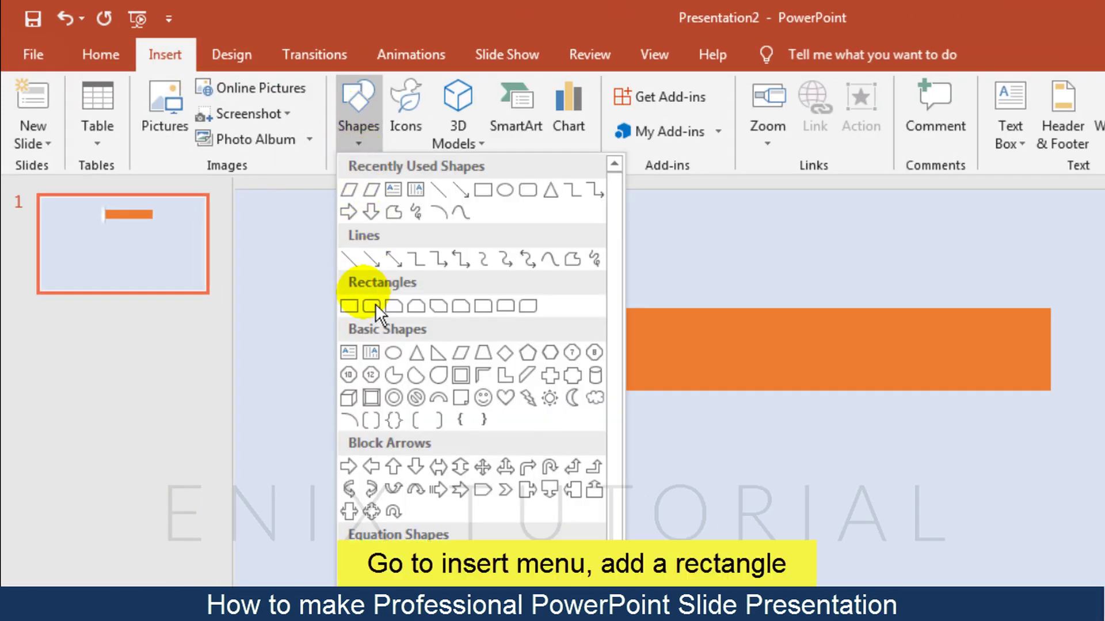
click(357, 314)
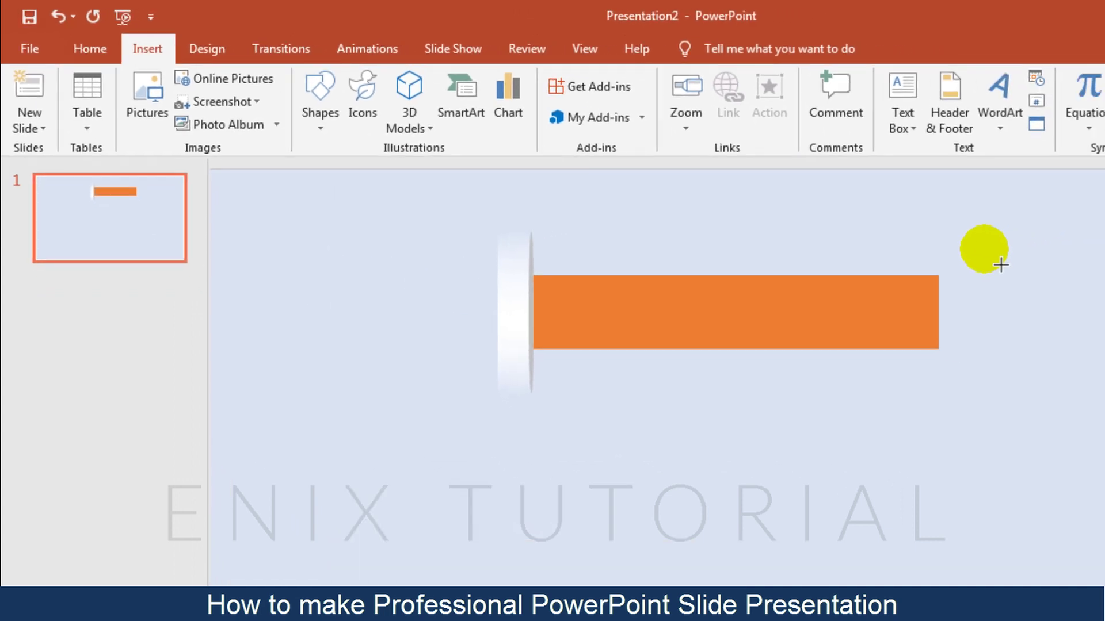
drag(1101, 280, 1104, 341)
mouse_move(937, 276)
mouse_down()
mouse_move(963, 305)
mouse_move(932, 273)
mouse_move(927, 287)
mouse_up()
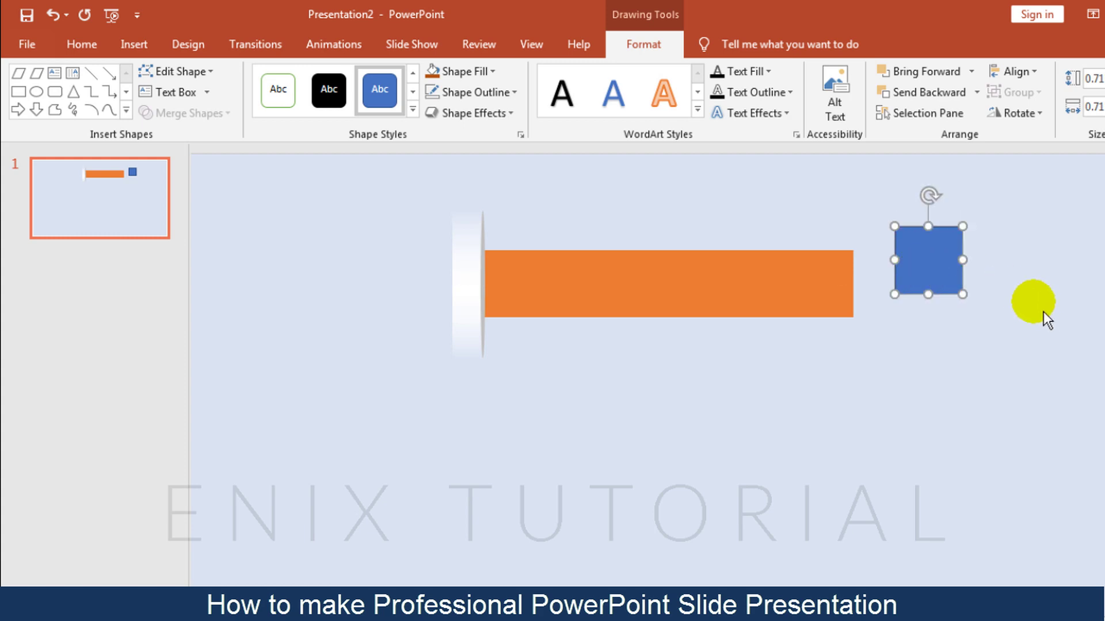
click(955, 318)
Draw a parallelogram and flatten it into a 0.25" × 1.29" strip under the blue square
click(135, 46)
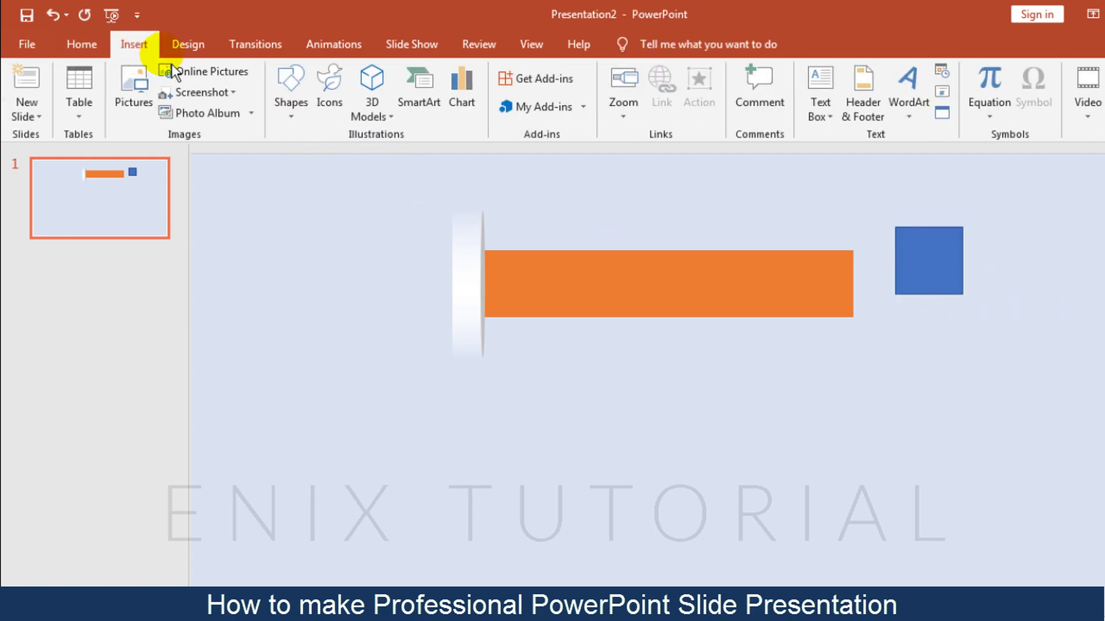
click(294, 110)
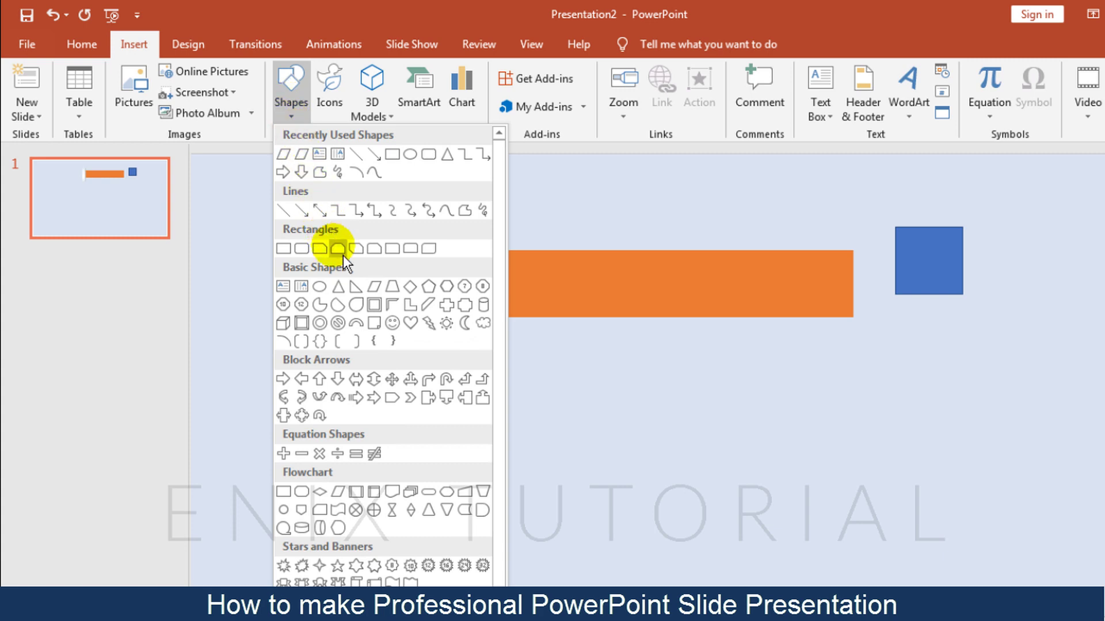
click(375, 286)
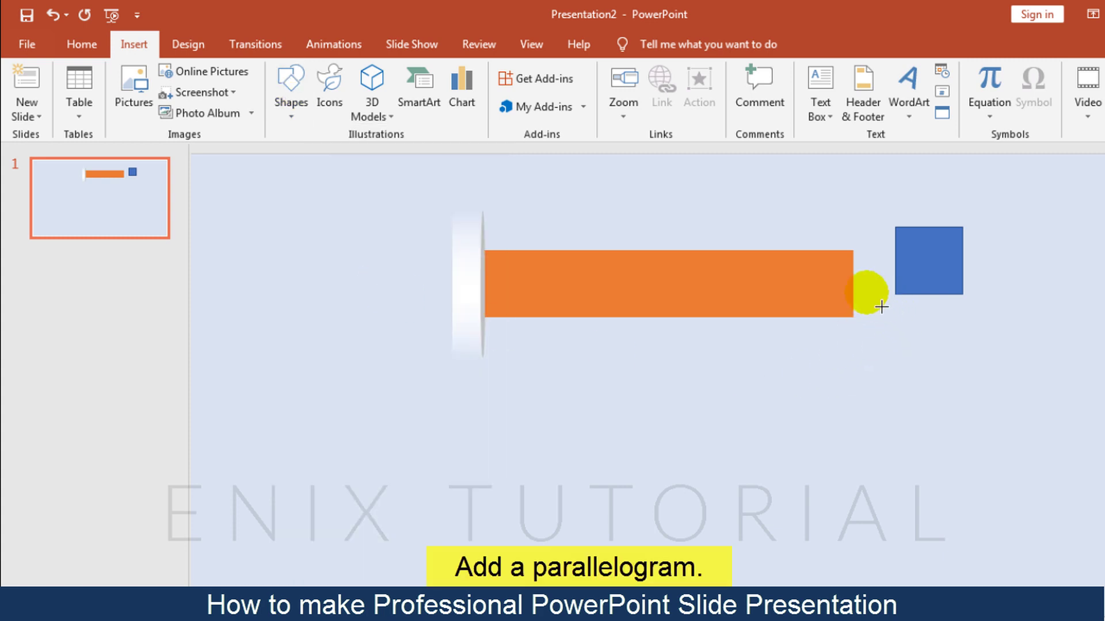
drag(868, 294, 987, 340)
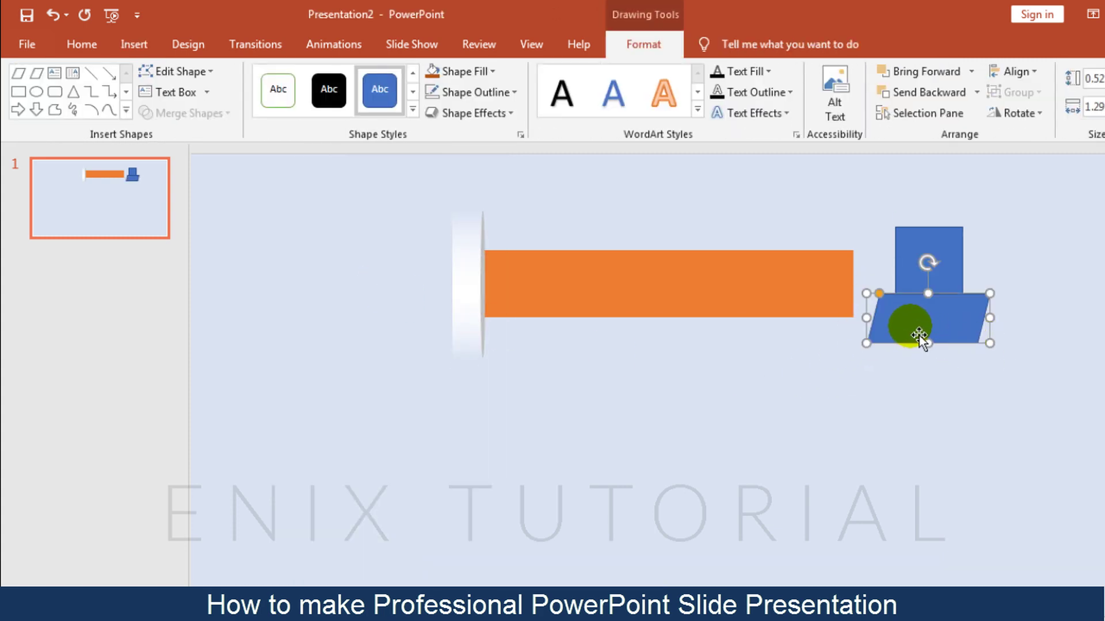
drag(916, 339, 899, 312)
drag(915, 268, 898, 298)
drag(989, 322, 979, 321)
click(1028, 338)
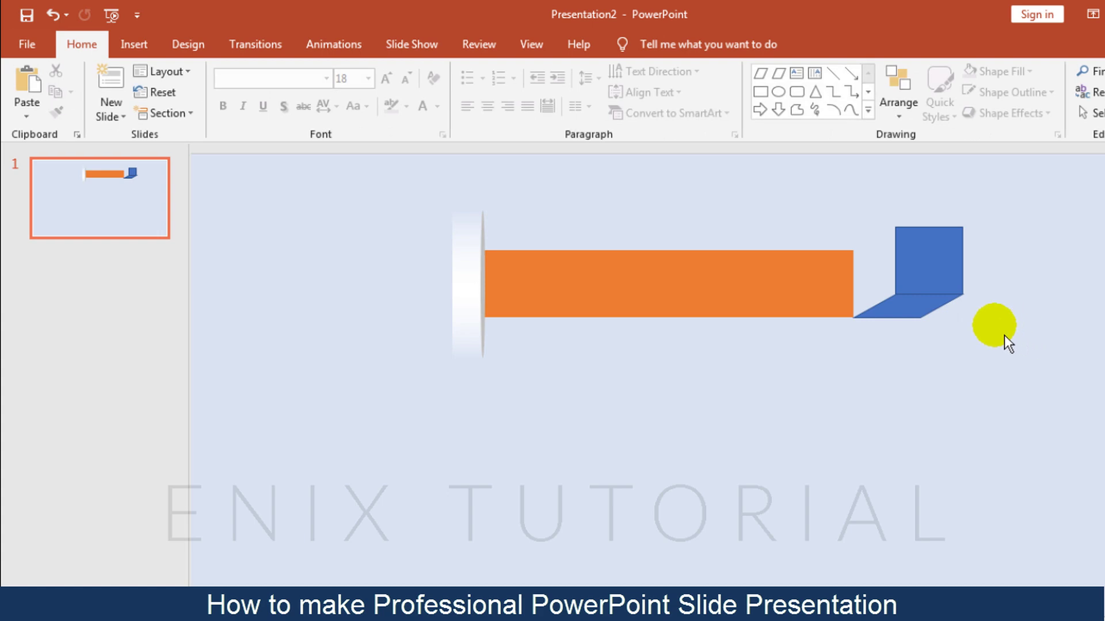
click(137, 57)
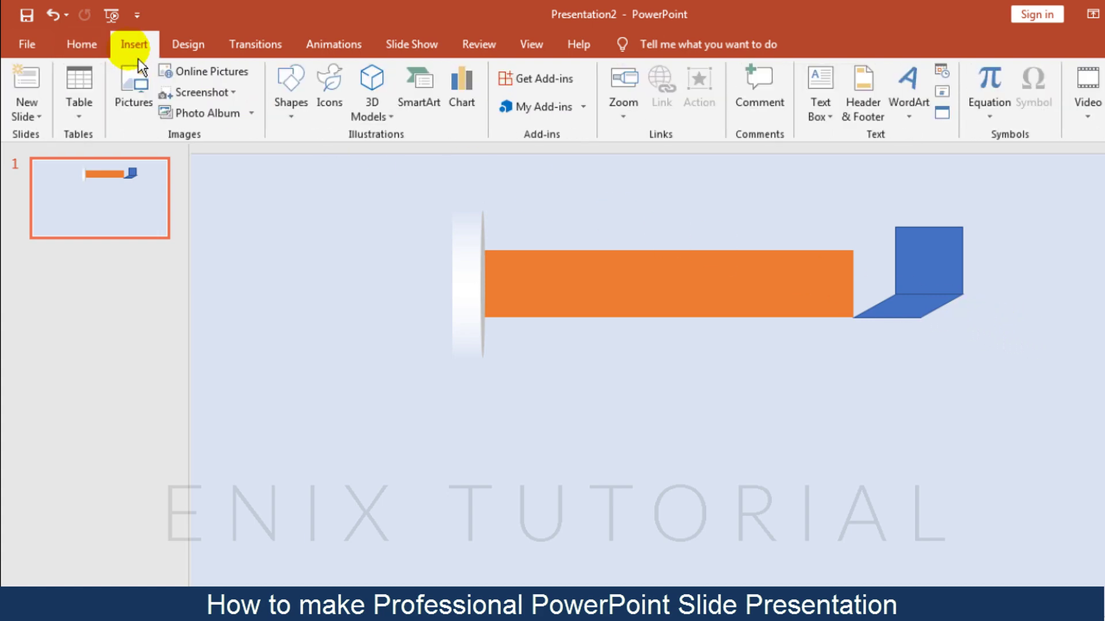
Draw, rotate and stretch a second parallelogram as the slanted face between bar end and square
click(293, 101)
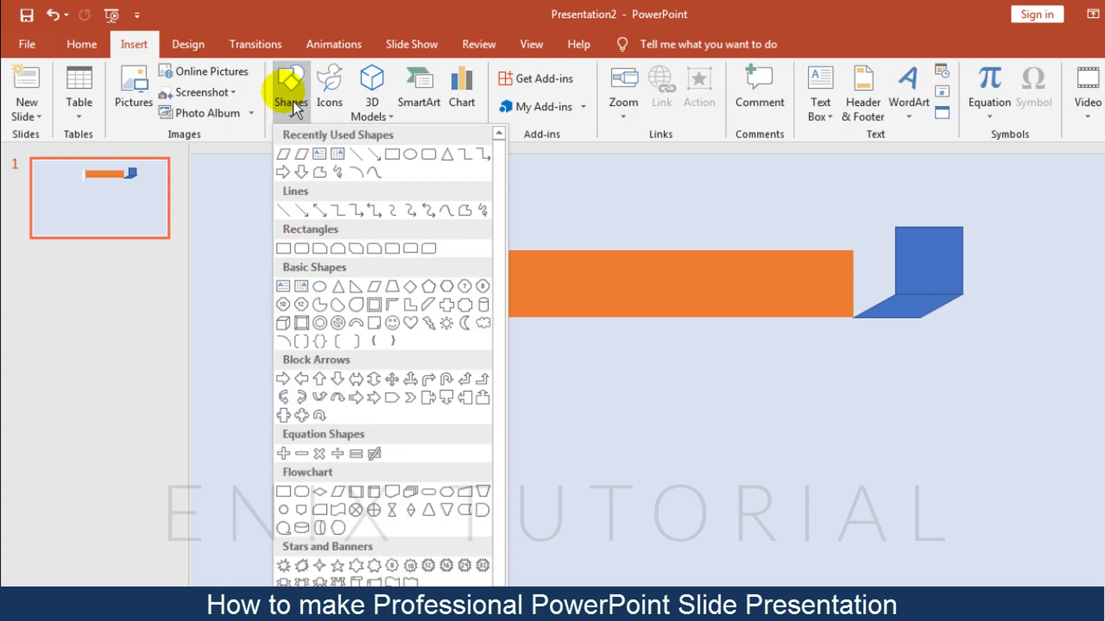
click(377, 286)
mouse_move(761, 172)
mouse_down()
mouse_move(817, 251)
mouse_move(859, 266)
mouse_up()
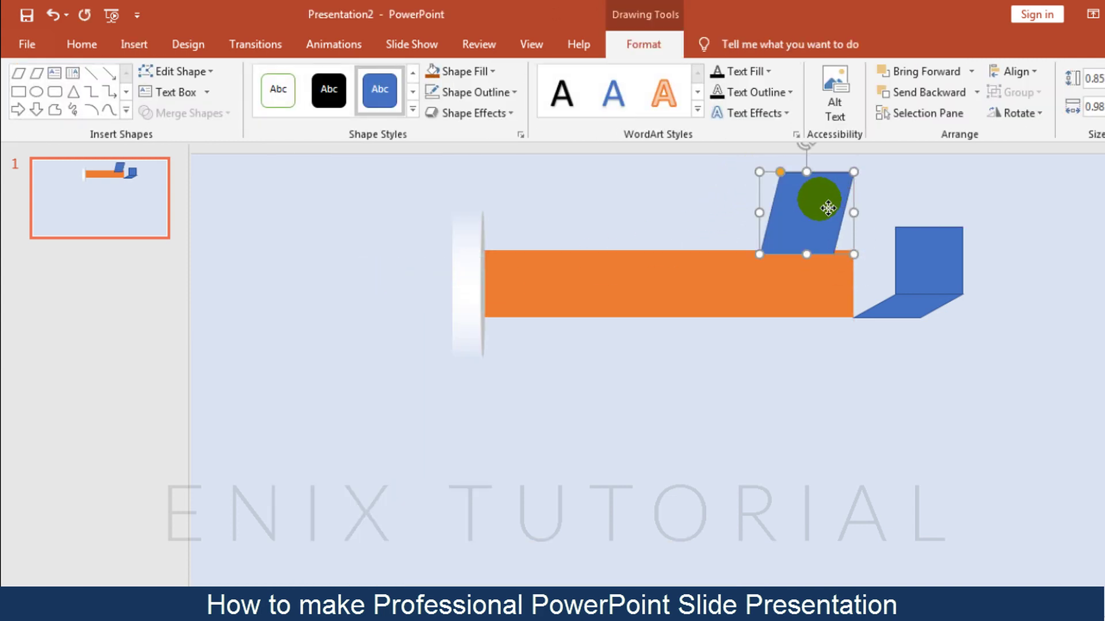
drag(827, 208, 1059, 341)
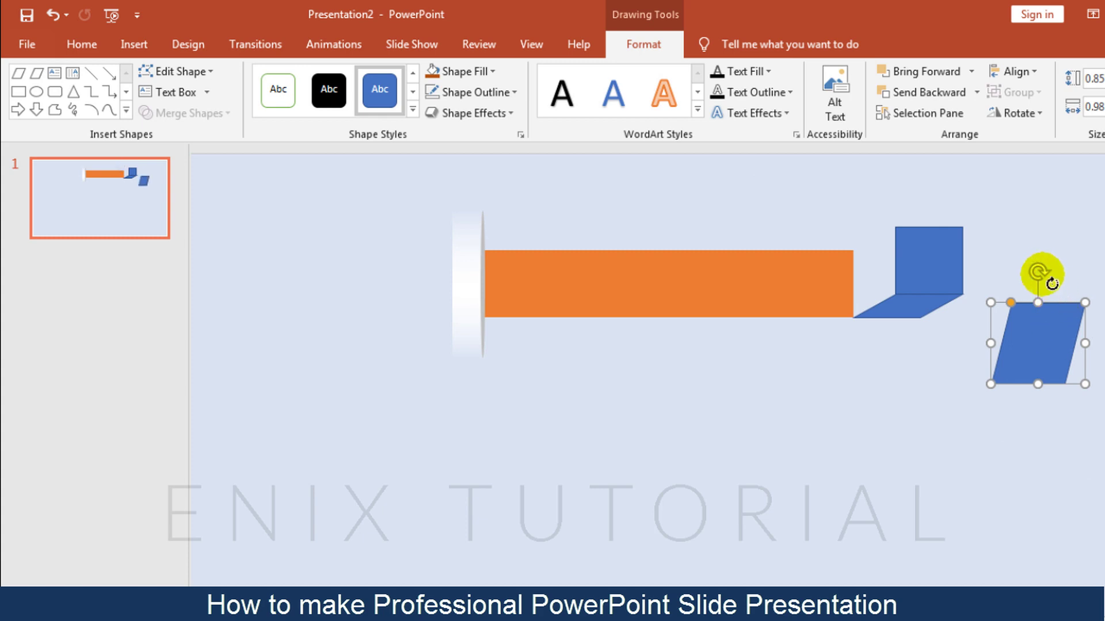
drag(1038, 273, 875, 250)
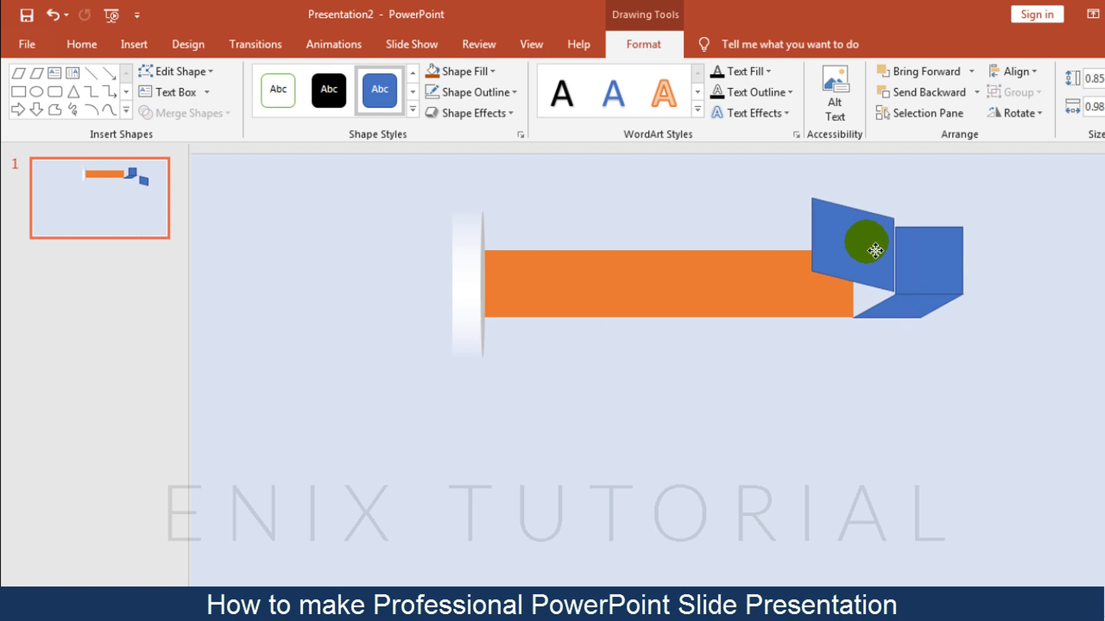
drag(878, 255, 866, 257)
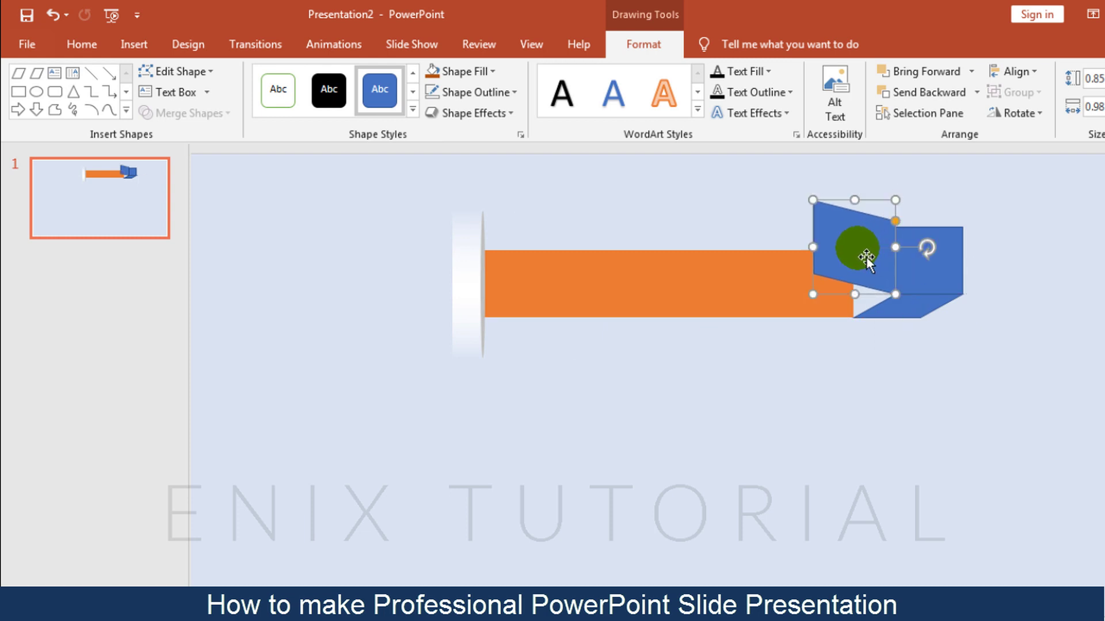
drag(854, 199, 876, 216)
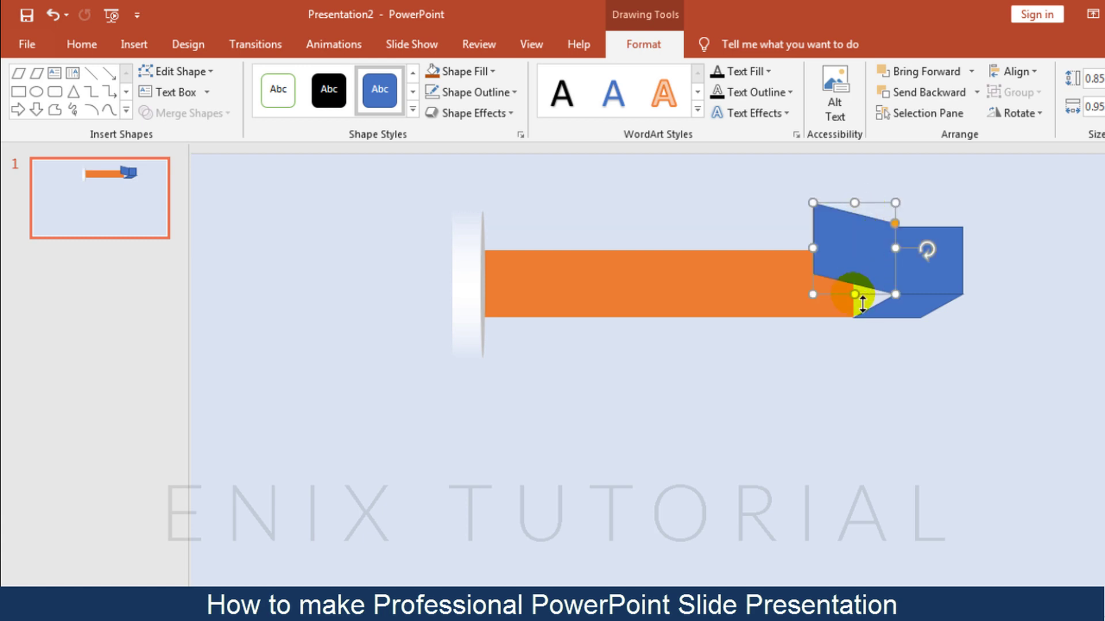
drag(855, 294, 885, 321)
Fill the slanted face, front square and bottom strip orange
click(1044, 344)
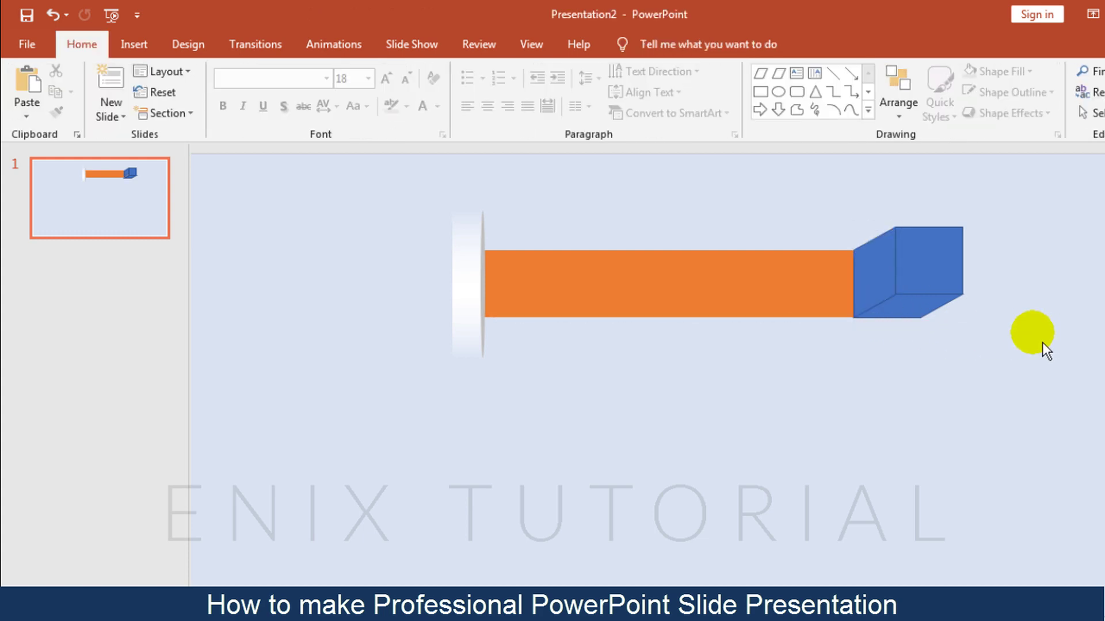
click(889, 289)
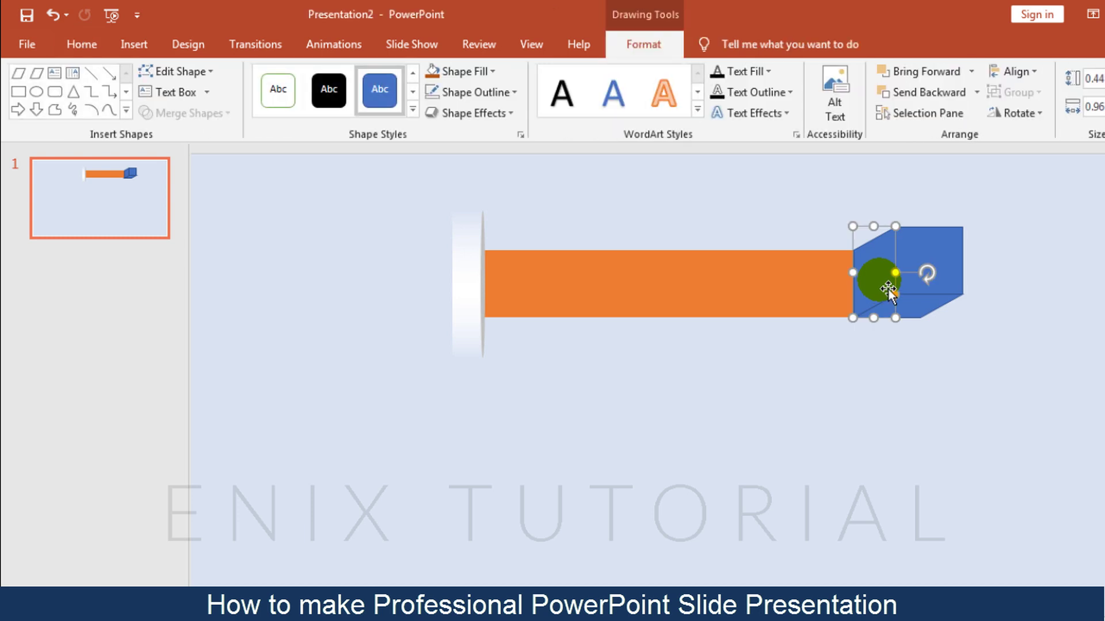
click(460, 76)
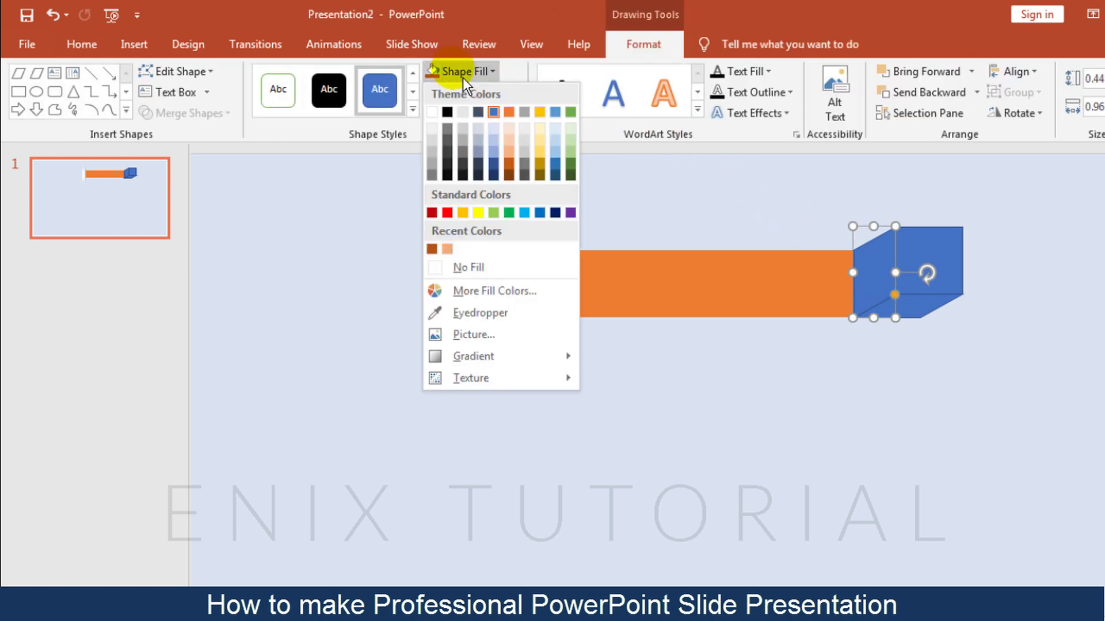
click(518, 117)
click(907, 254)
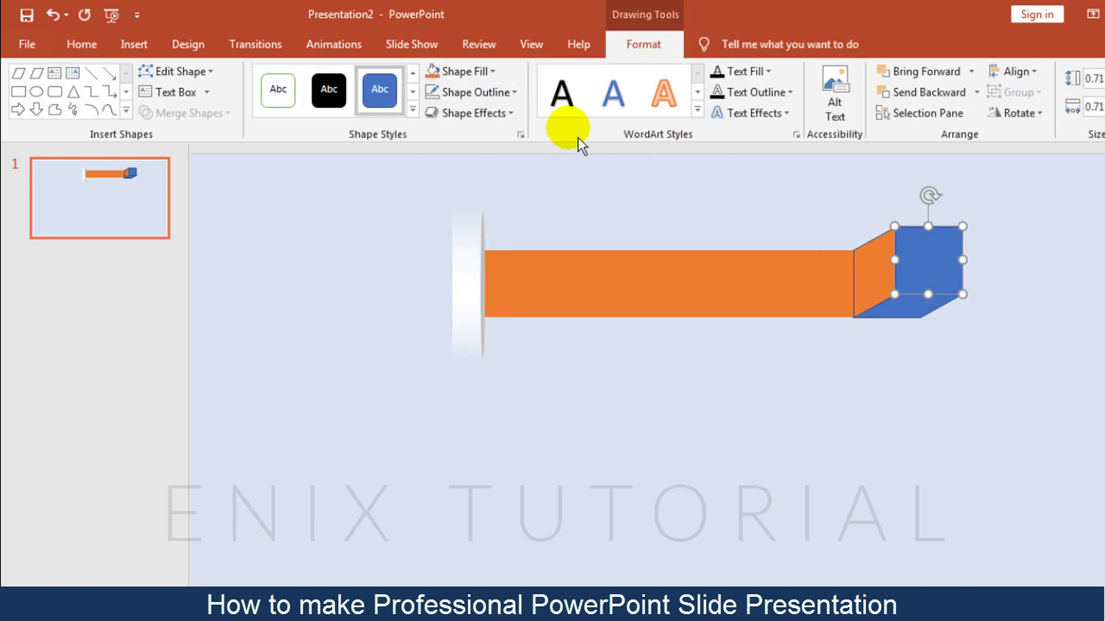
click(433, 71)
click(910, 314)
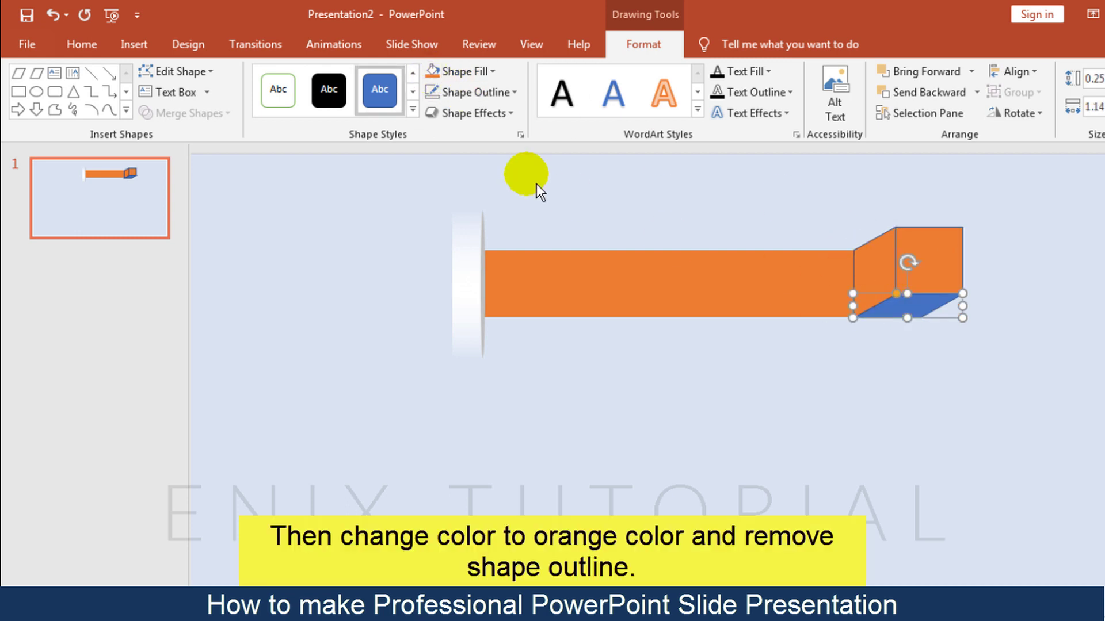
click(433, 72)
Remove the outlines from all three orange box faces
click(889, 264)
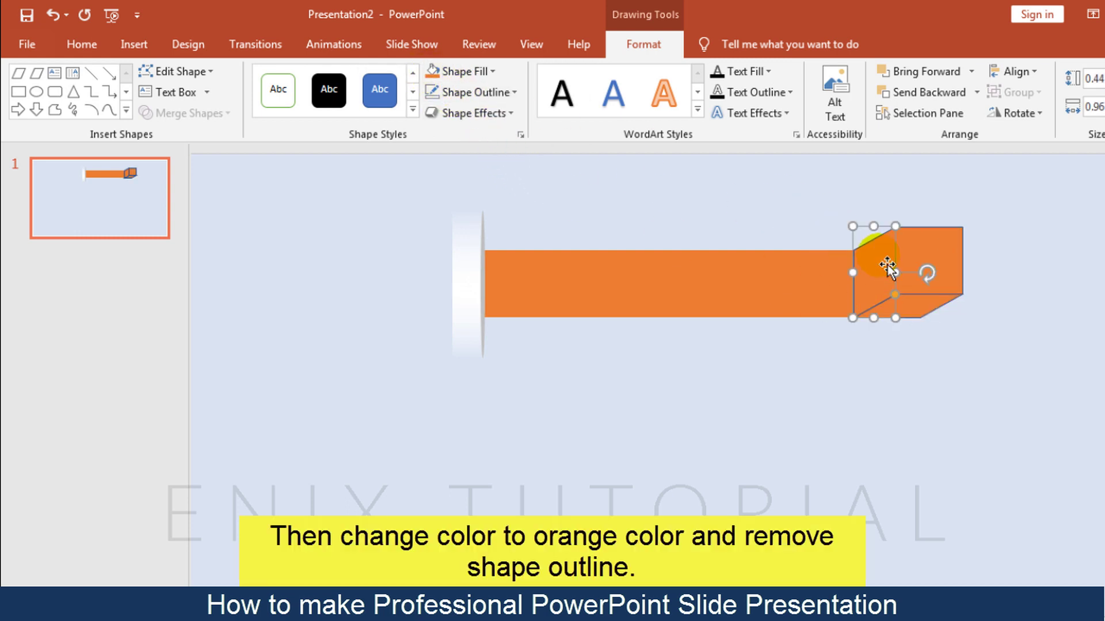
shift+click(942, 265)
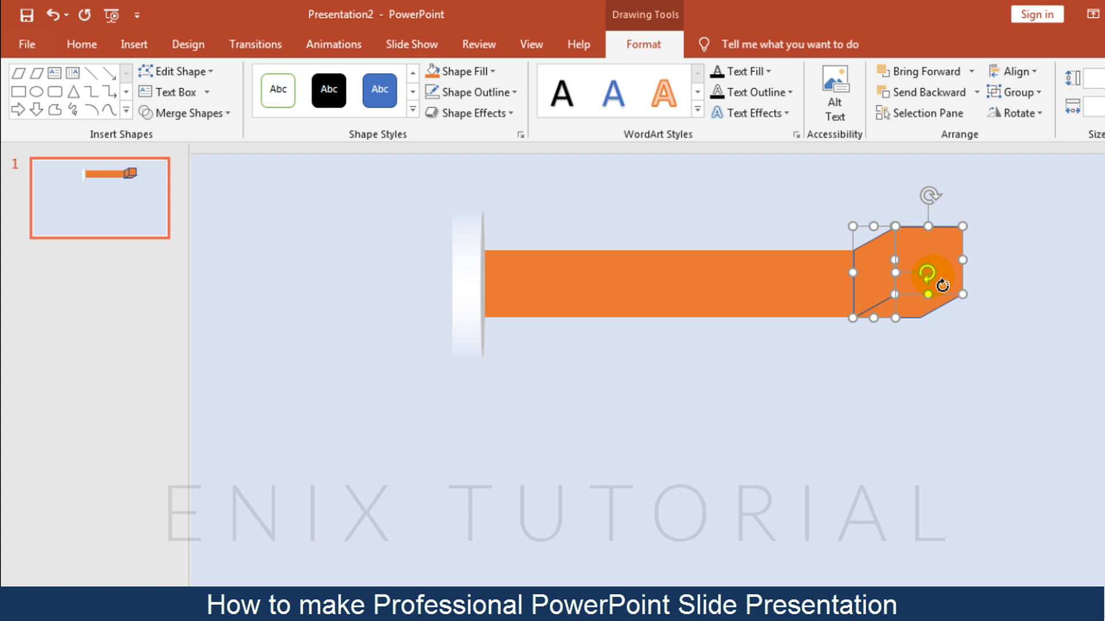
shift+click(931, 315)
click(467, 95)
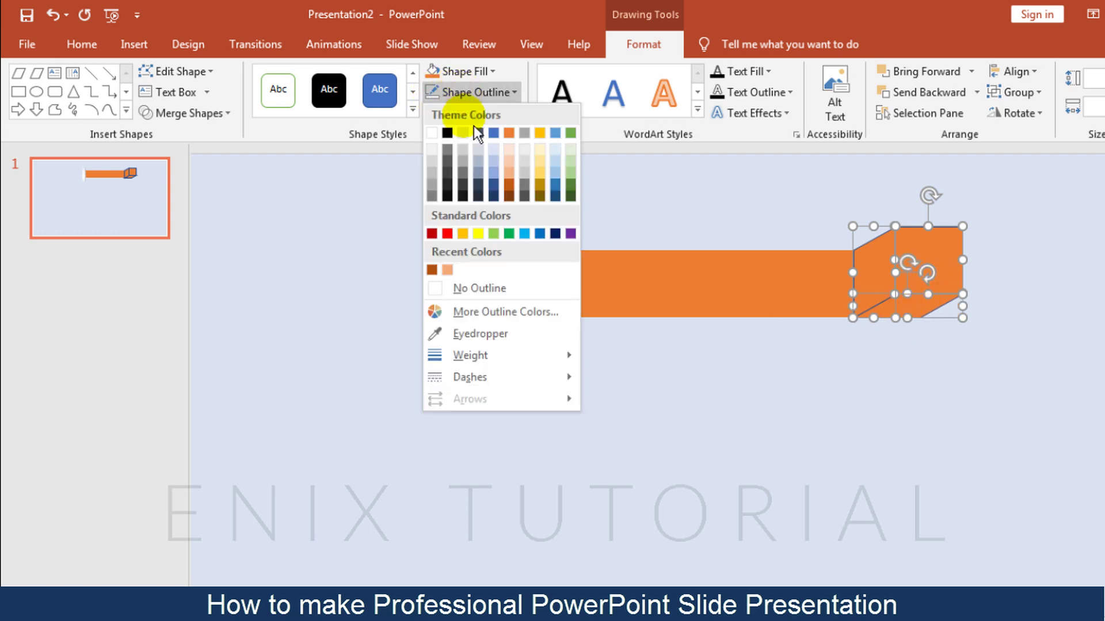
click(480, 294)
click(814, 326)
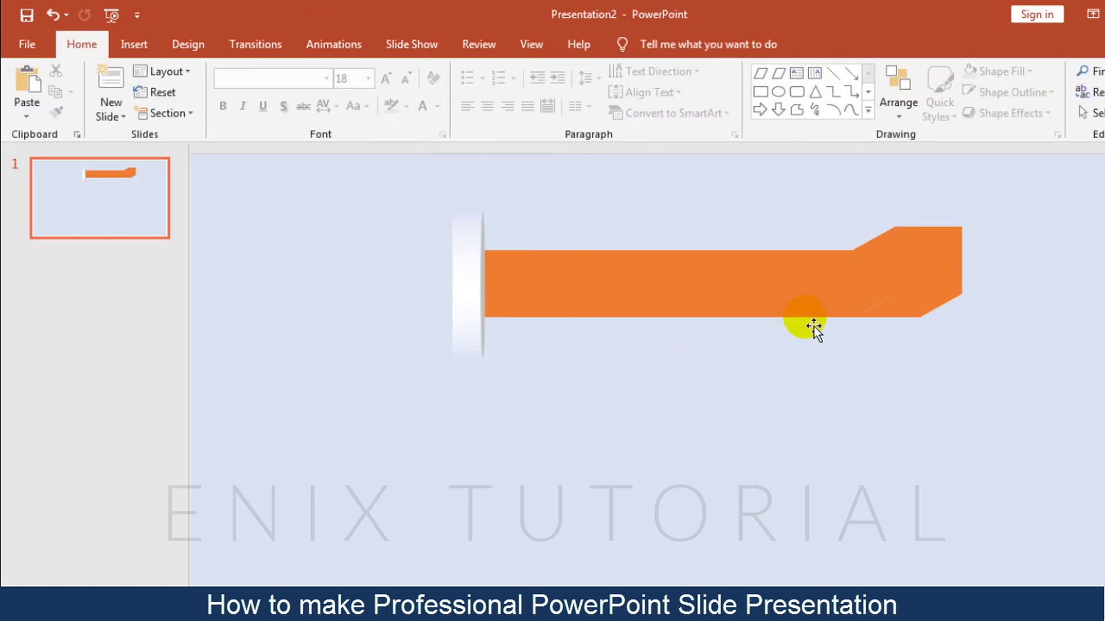
click(845, 272)
Lighten the box's slanted side face to a light peach custom fill
click(490, 77)
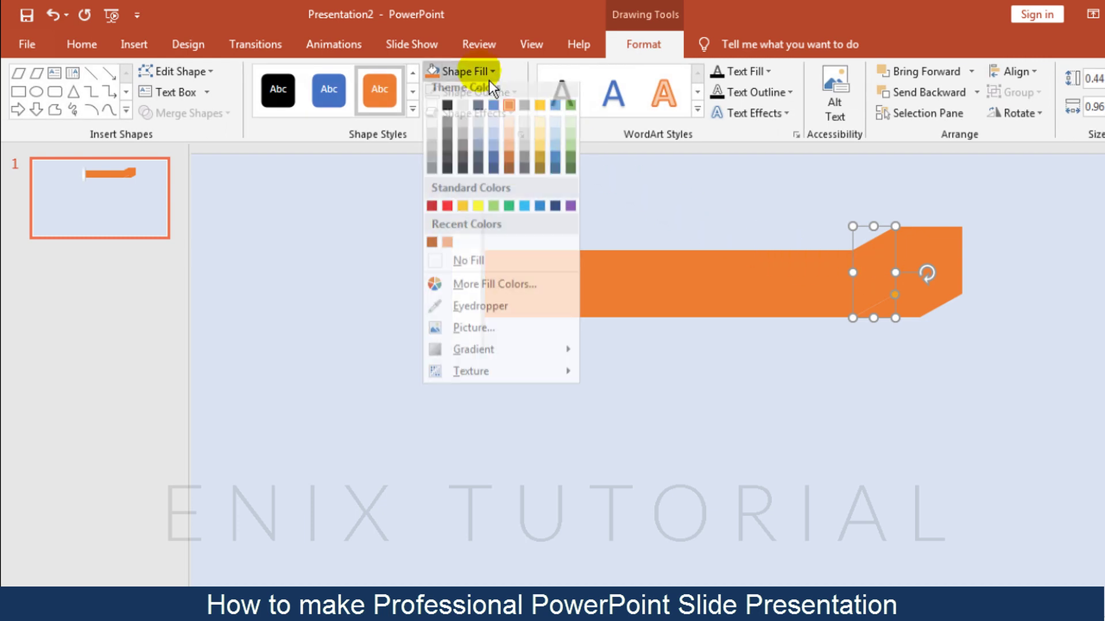
click(501, 292)
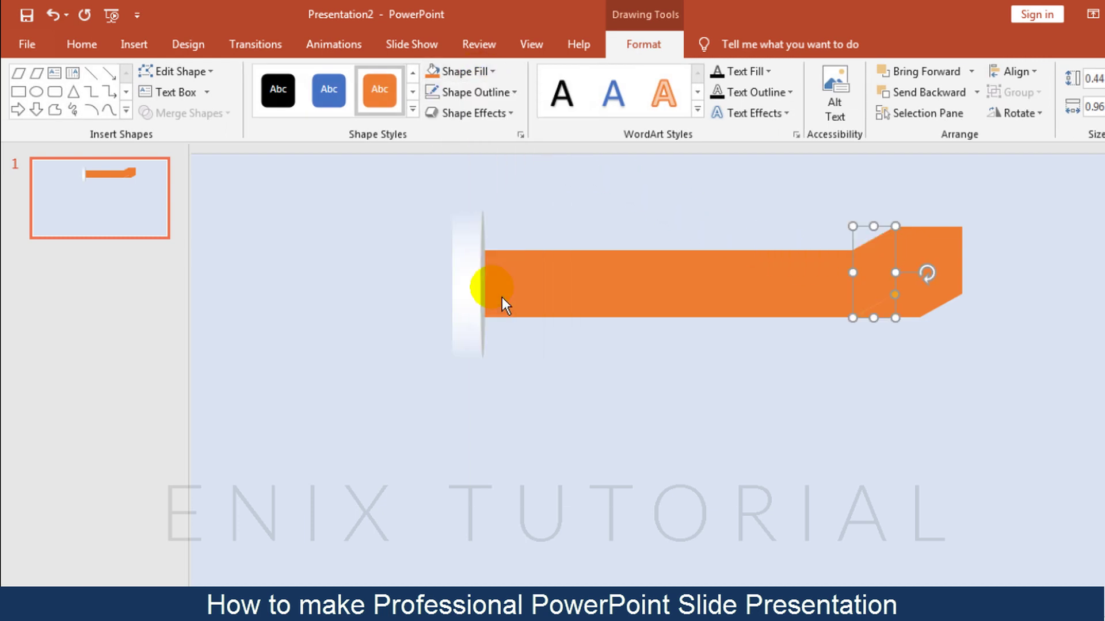
drag(682, 272, 681, 251)
click(726, 177)
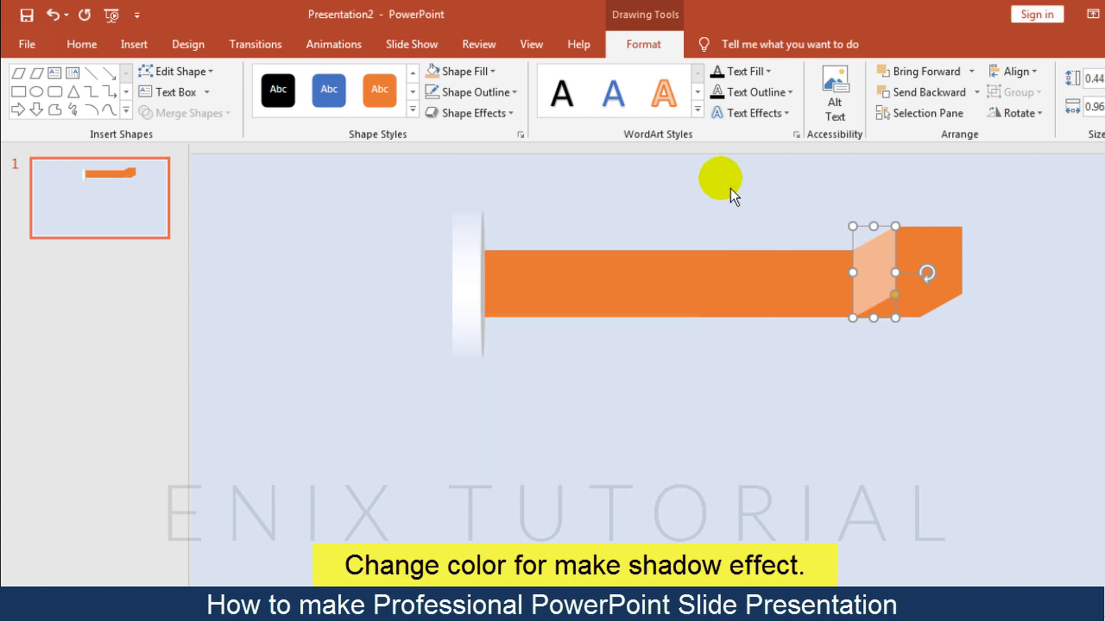
click(945, 336)
Darken the box's bottom face to a dark brown custom fill
click(926, 314)
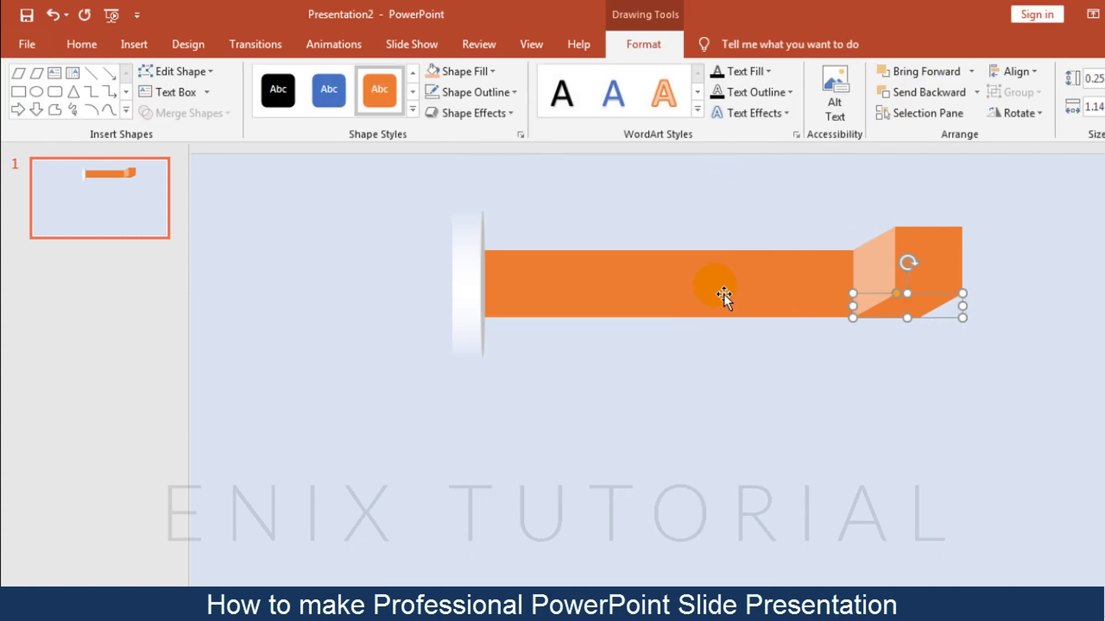
click(484, 83)
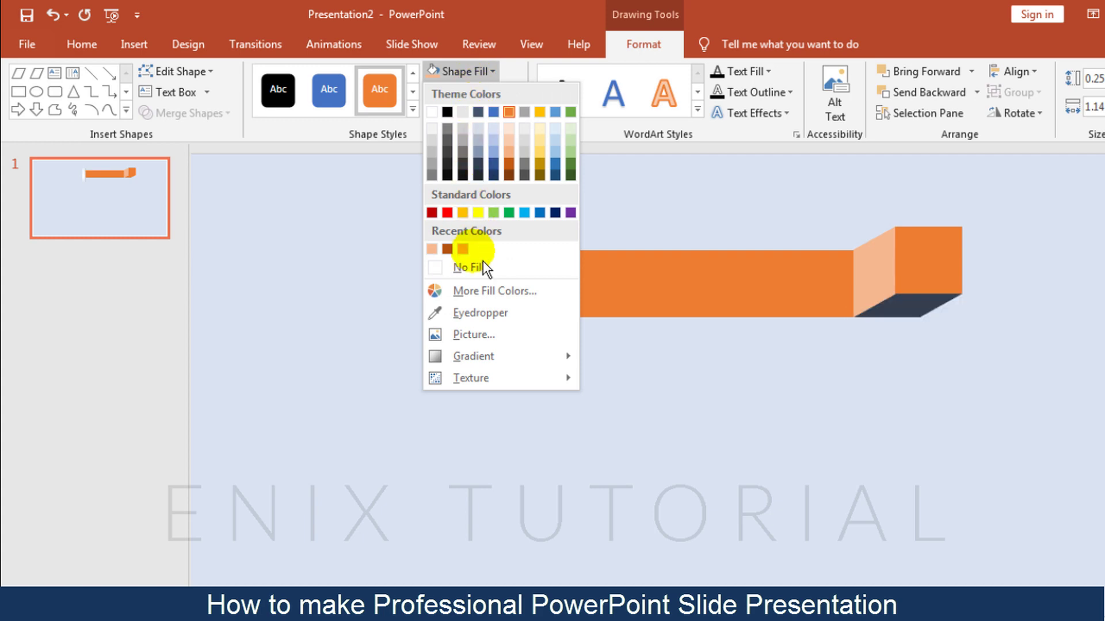
click(482, 294)
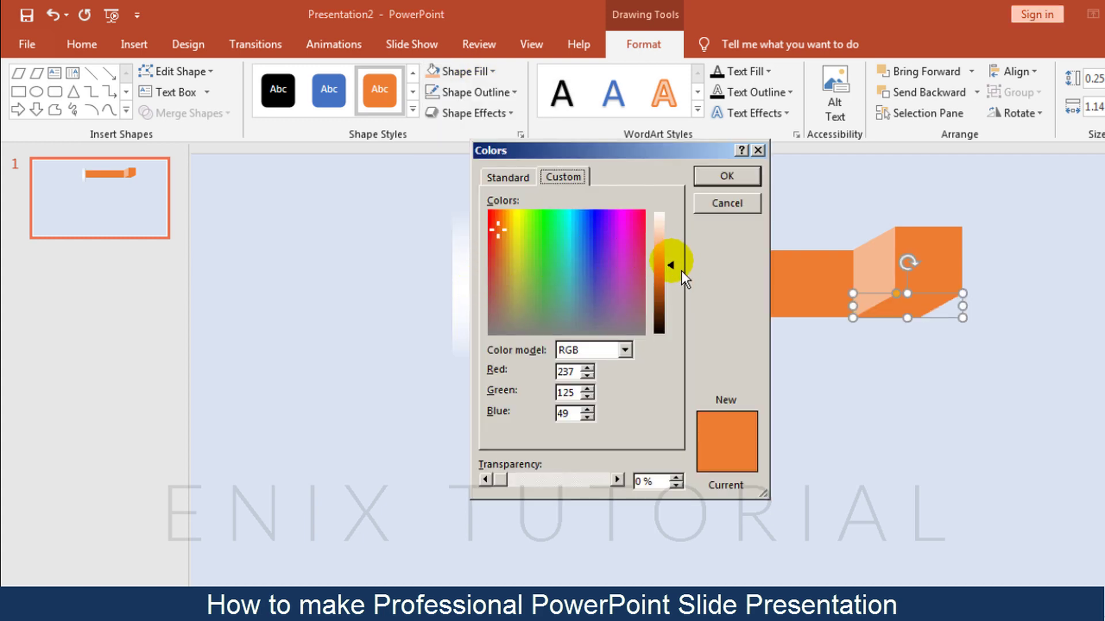
drag(681, 271, 684, 298)
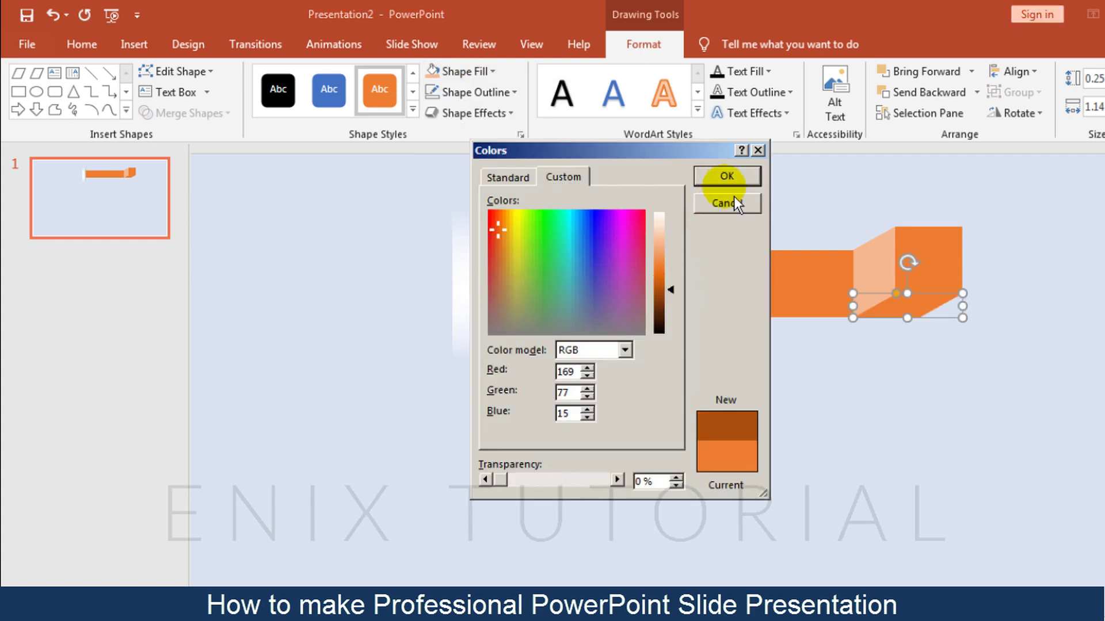
click(727, 179)
click(869, 383)
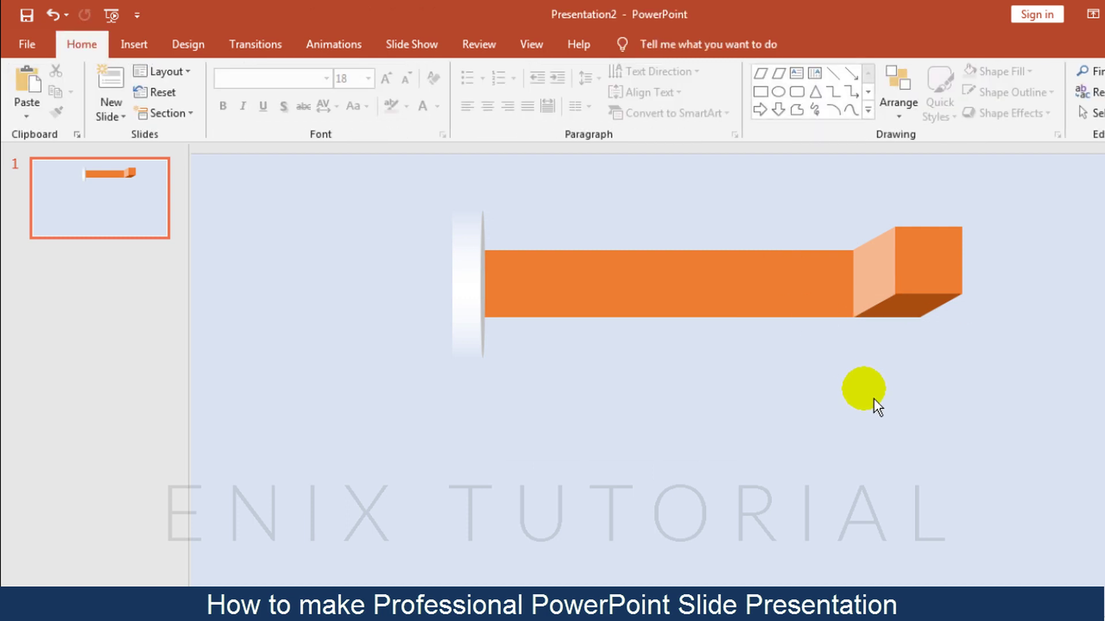
Draw a new text box on the left end of the orange bar
click(1093, 611)
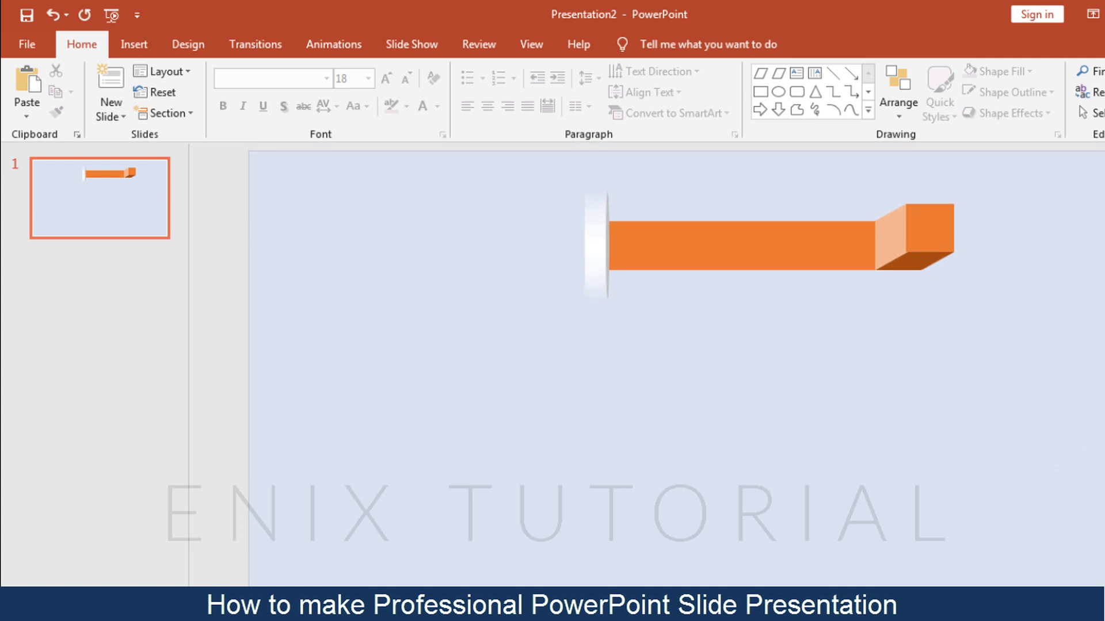
ctrl+scroll(936, 504, up, 2)
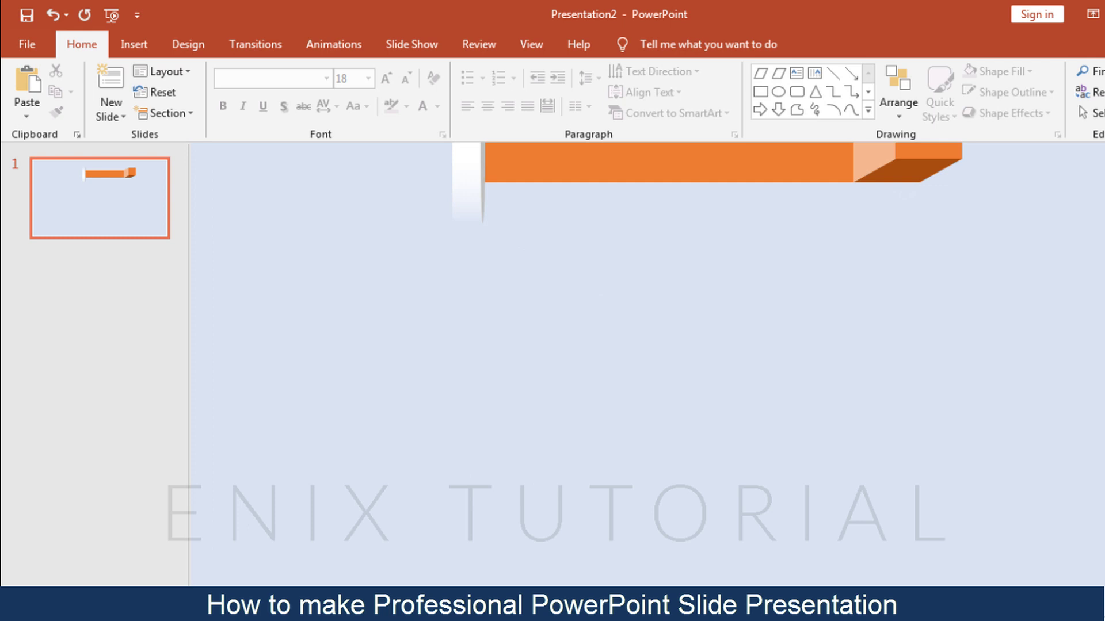
scroll(1030, 401, up, 2)
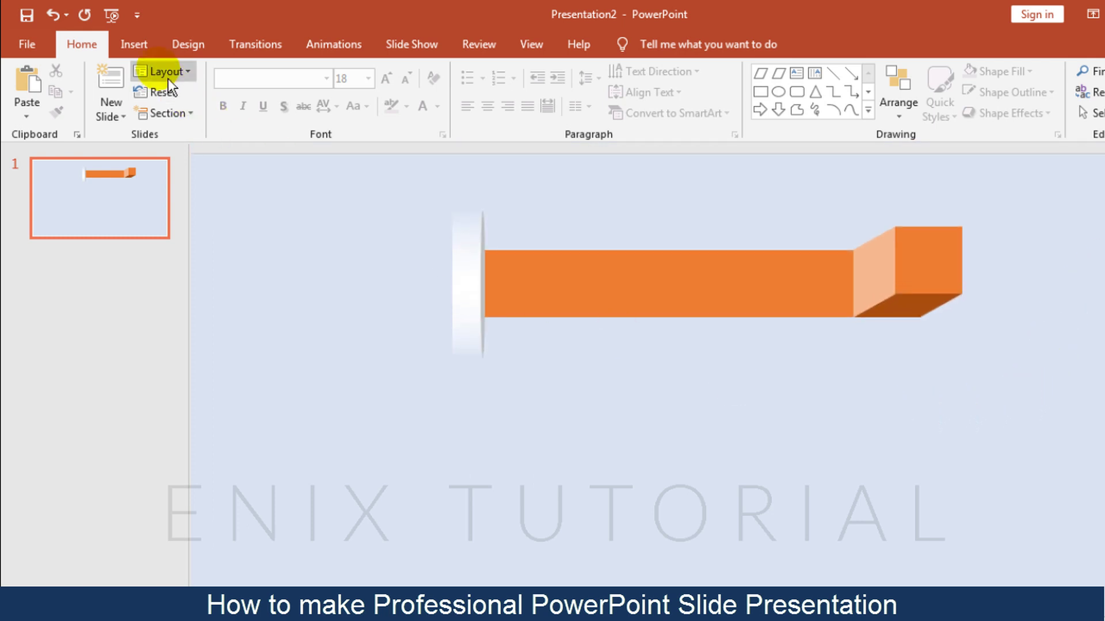
click(134, 44)
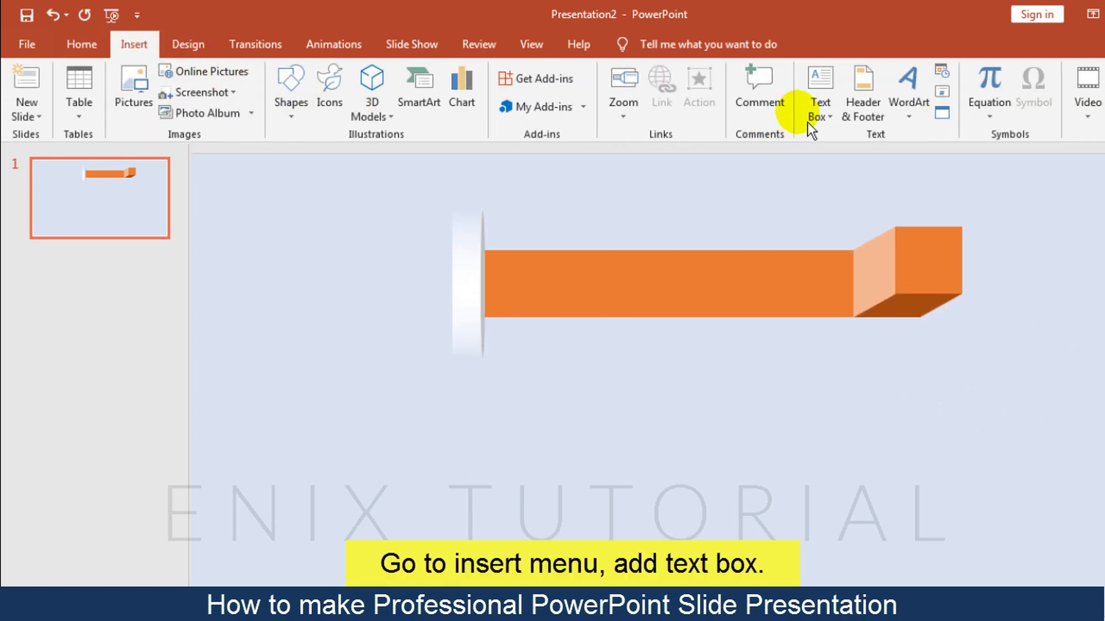
click(826, 91)
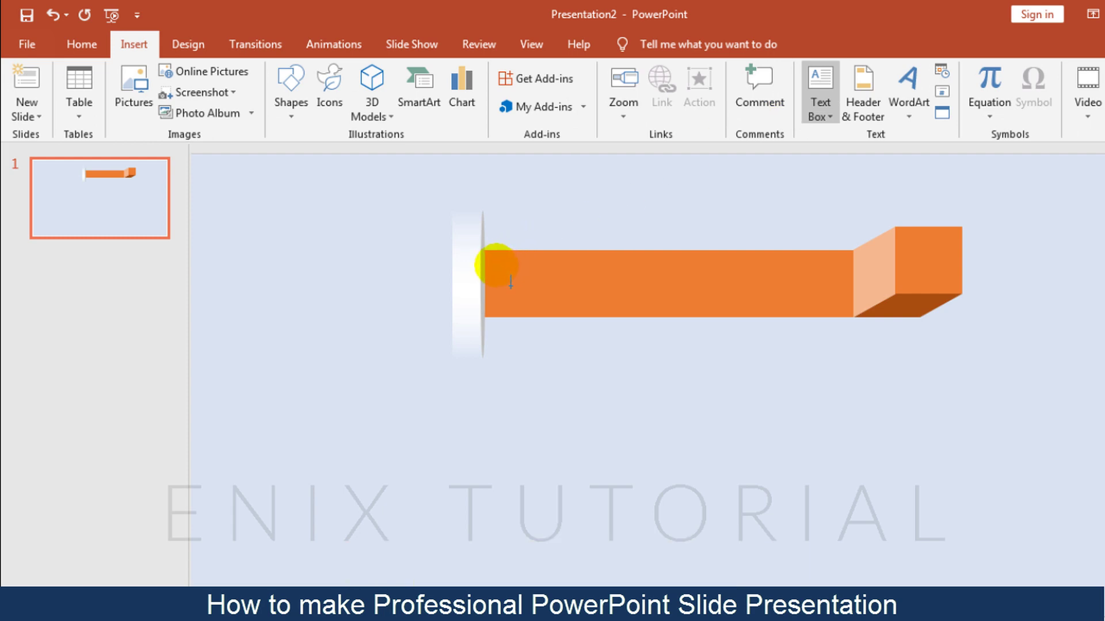
drag(524, 298, 554, 306)
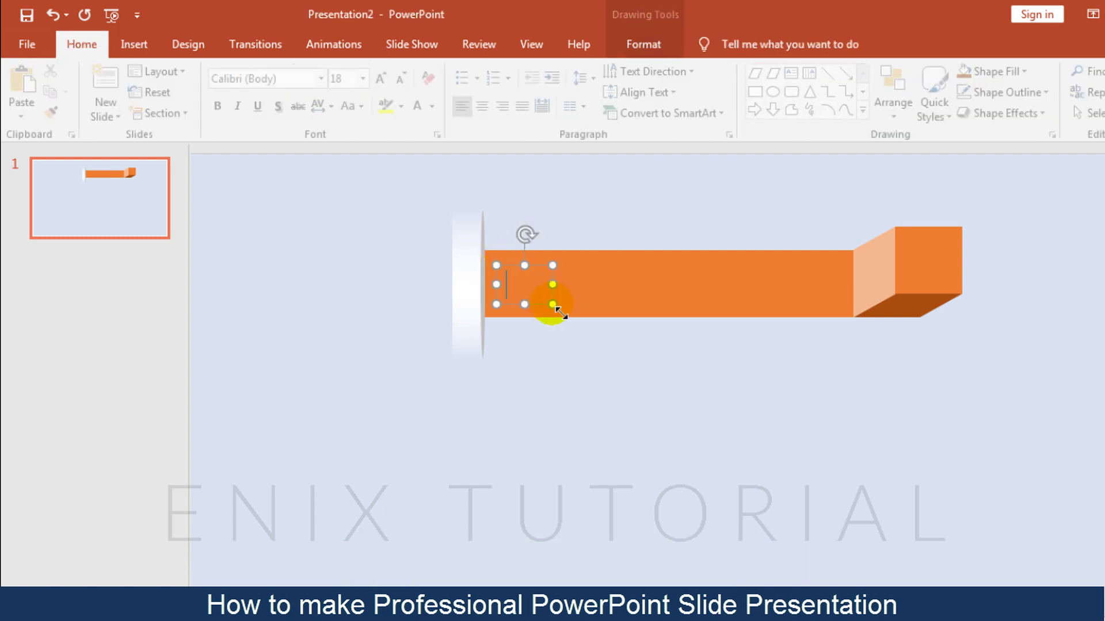
Enter the number 01 in the text box and set it in DAGGERSQUARE font
text(02)
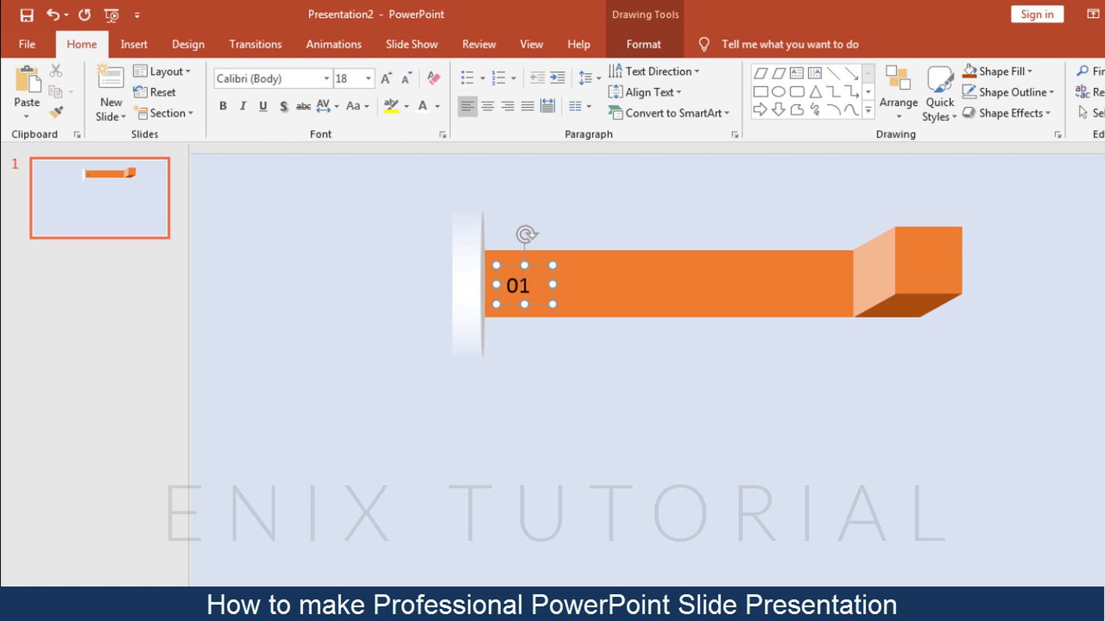
key(ctrl+a)
click(292, 77)
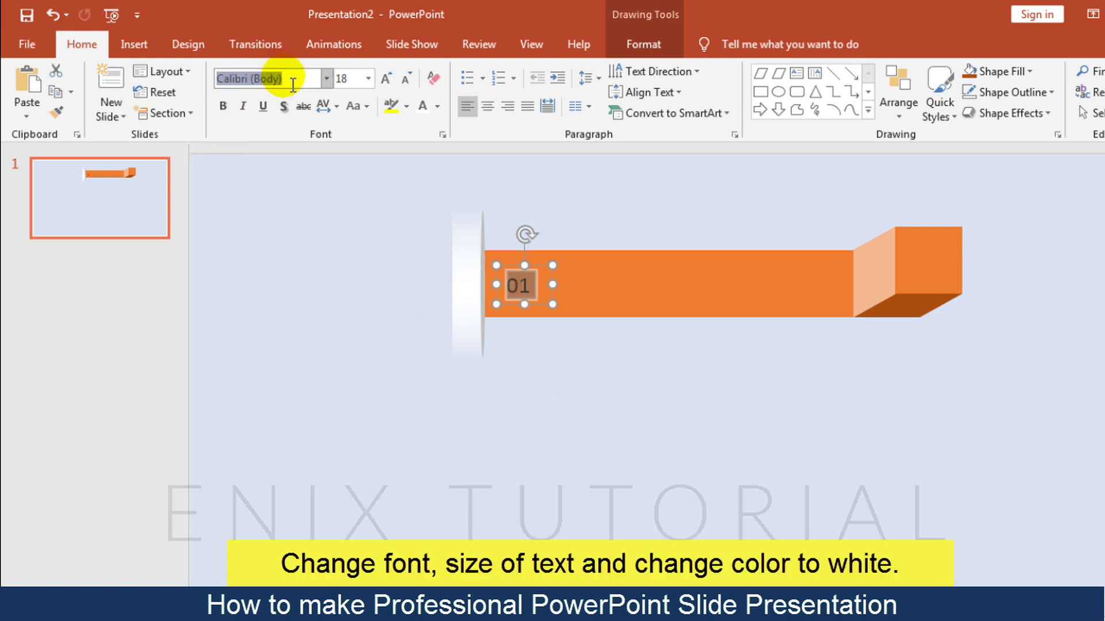
text(DAGGERSQUARE)
key(Return)
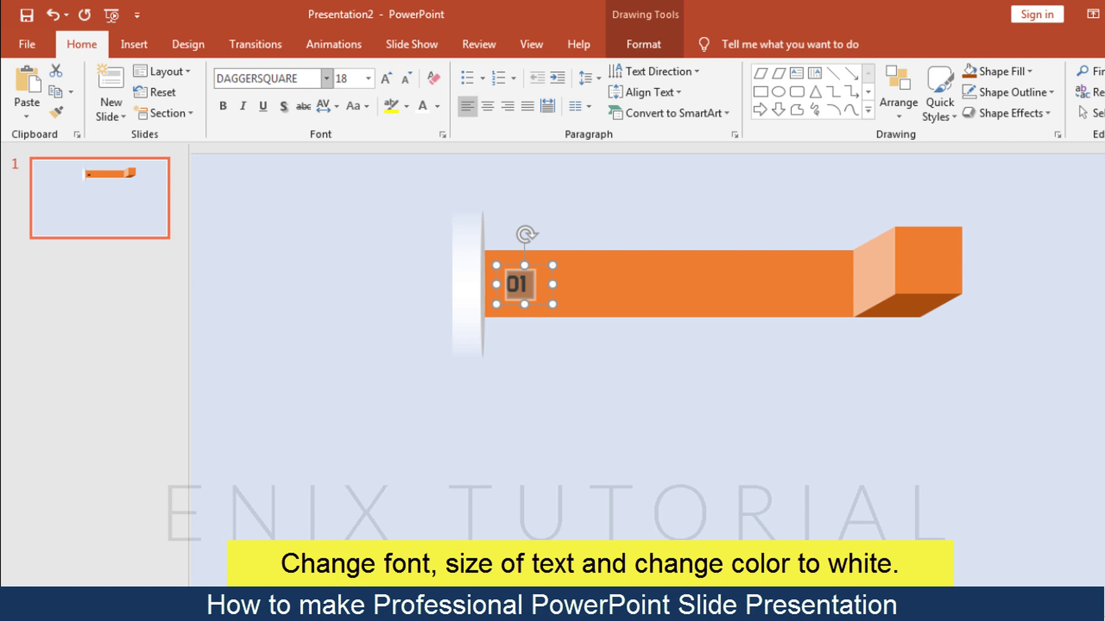